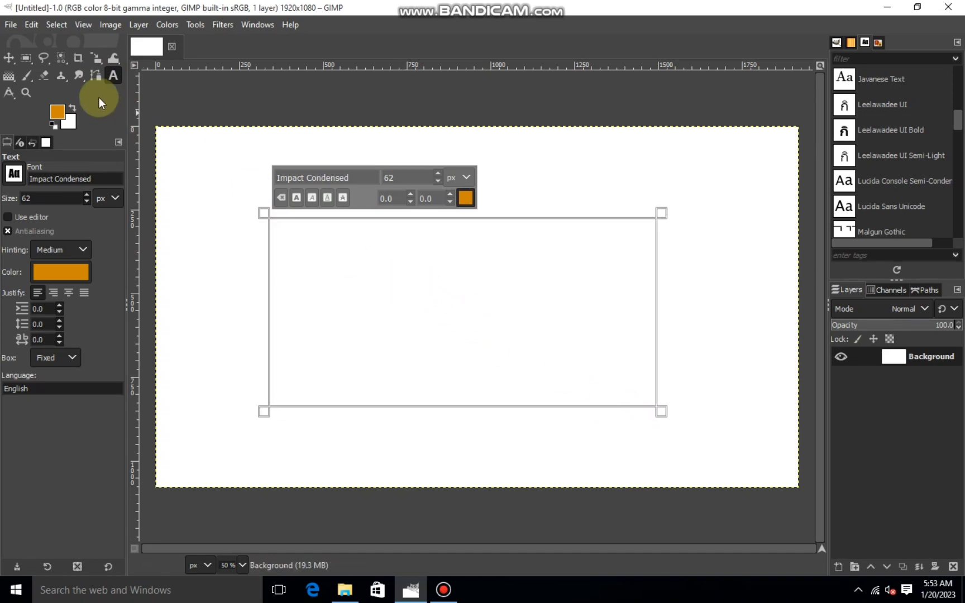
Set the foreground colour to black (000000) for the text.
left_click(60, 111)
left_click(76, 153)
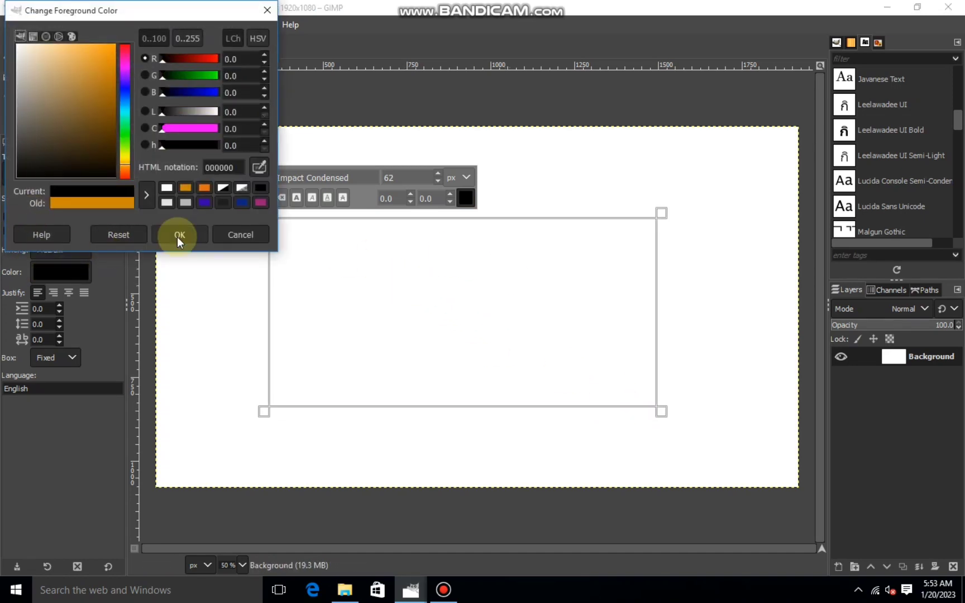
left_click(179, 235)
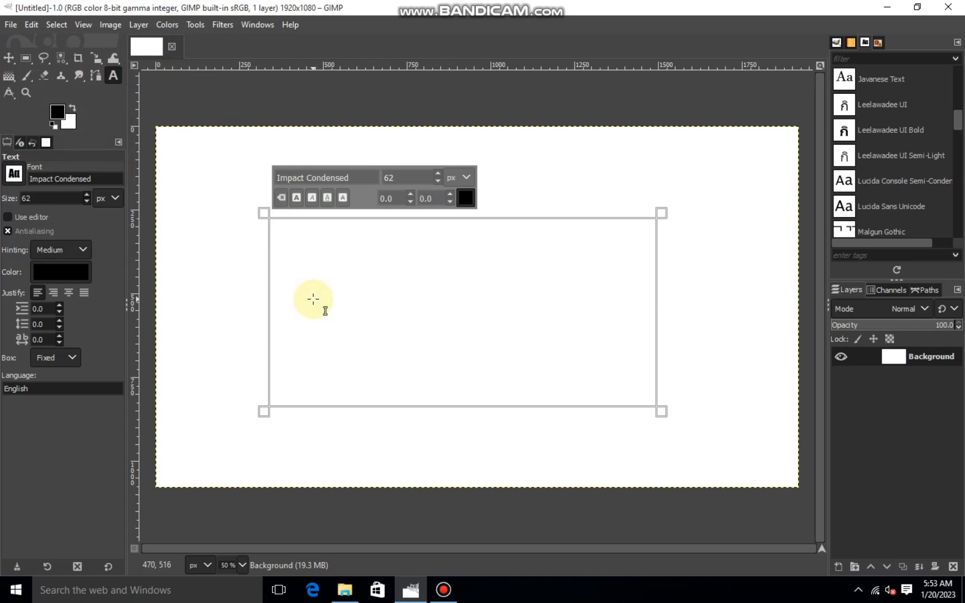
type("JP")
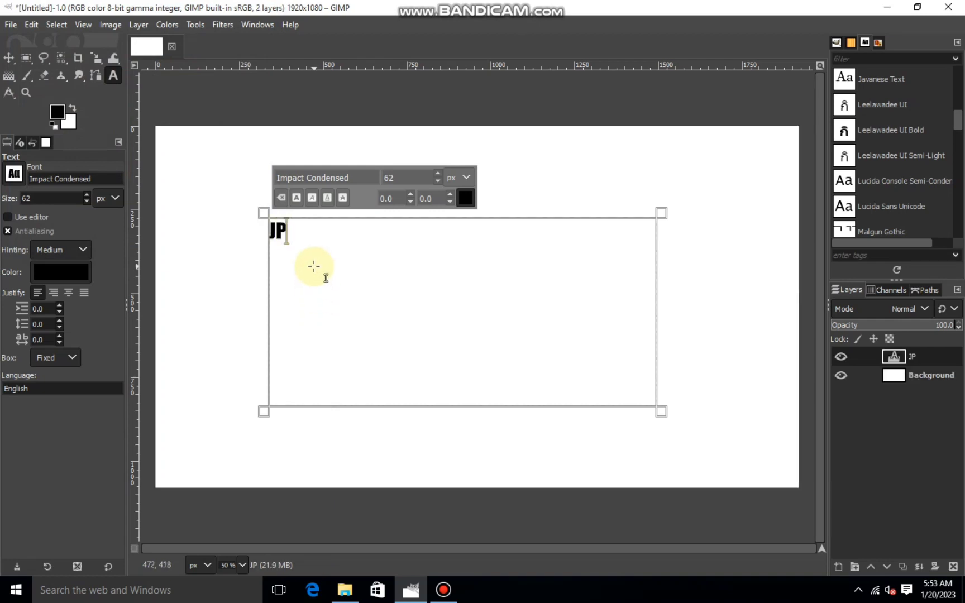
key("BackSpace")
key("BackSpace")
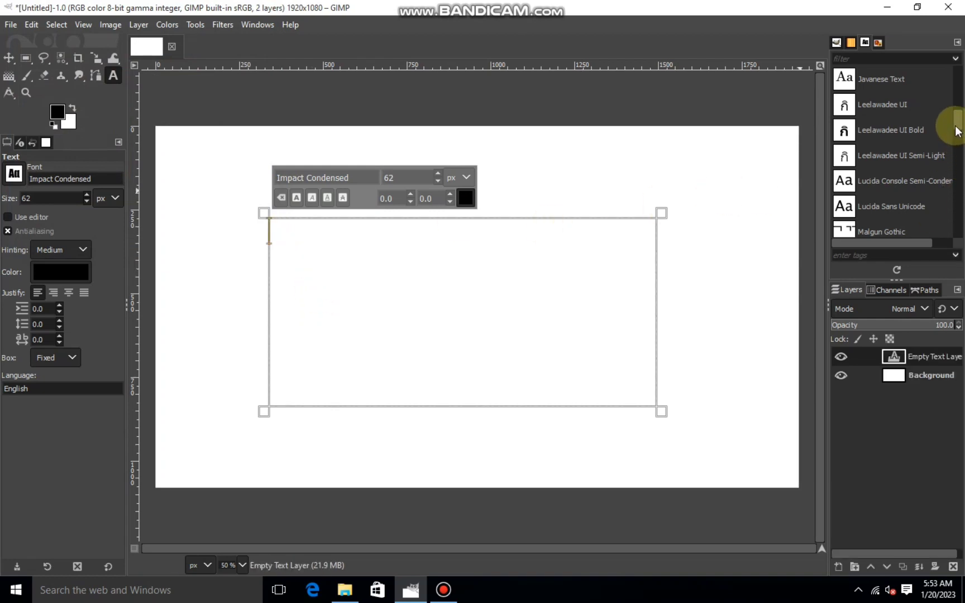
Choose the Palatino Linotype Bold font and enter "JP" in the empty text frame.
left_click_drag(956, 128, 960, 143)
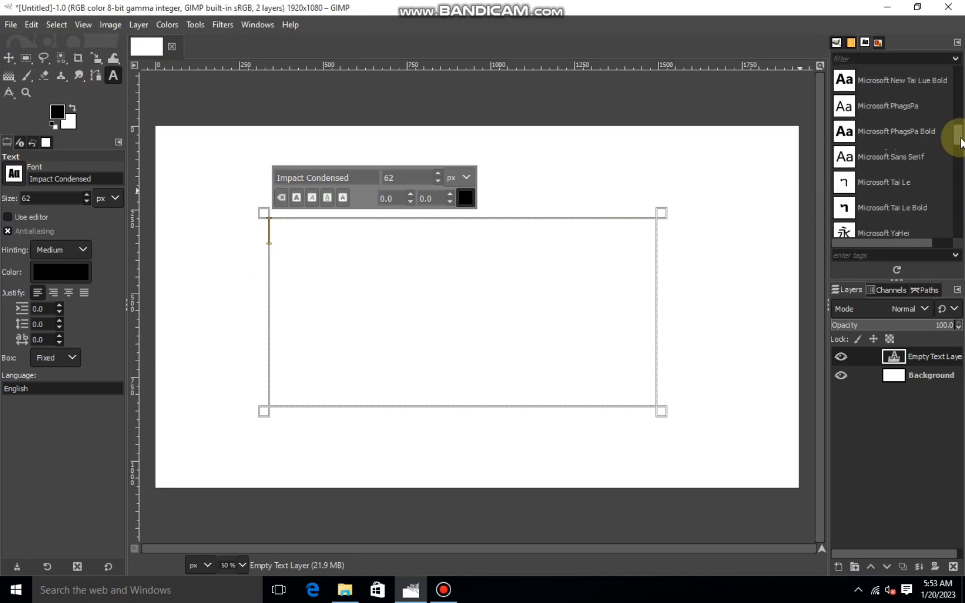
left_click_drag(958, 139, 960, 163)
left_click(845, 119)
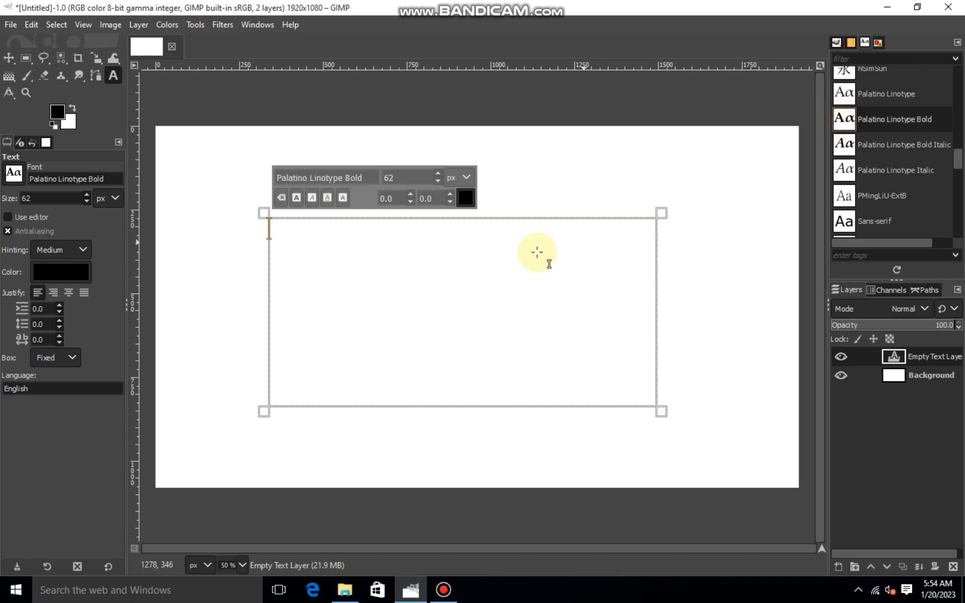
type("JP")
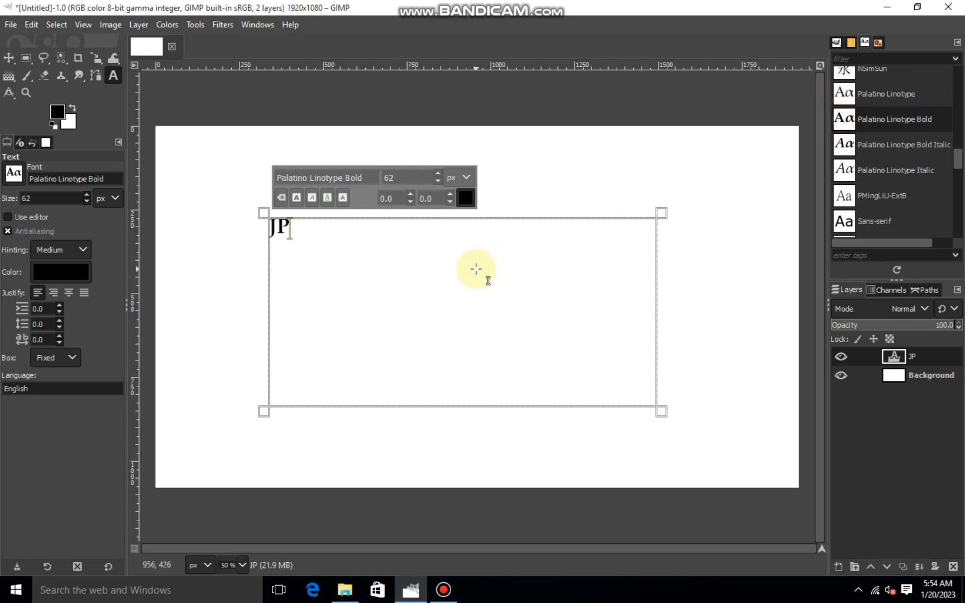
Enlarge the "JP" text to 684 px, then extend its text frame downward and narrow it from the right side.
left_click_drag(298, 245, 266, 245)
left_click(436, 175)
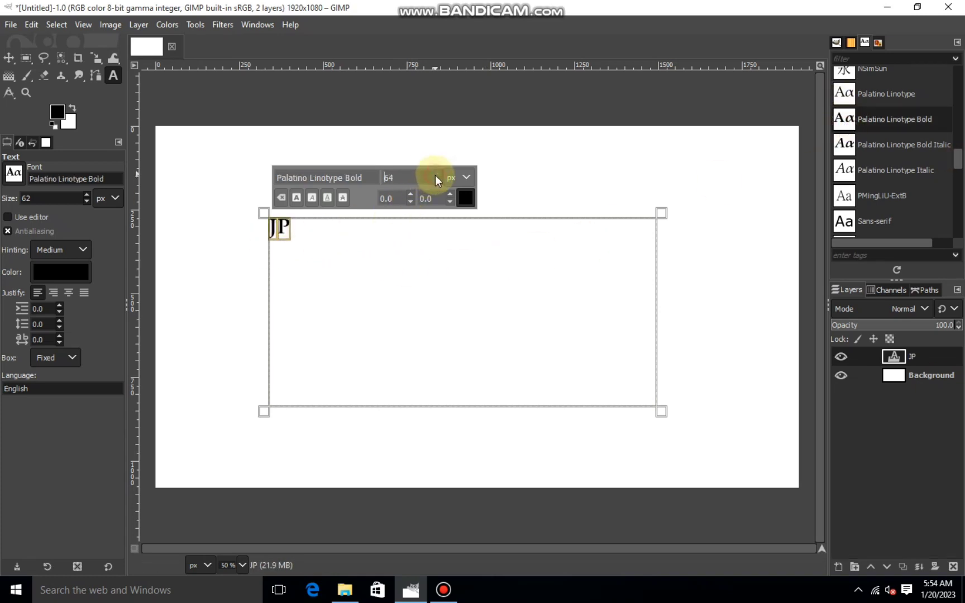
left_click_drag(437, 174, 438, 174)
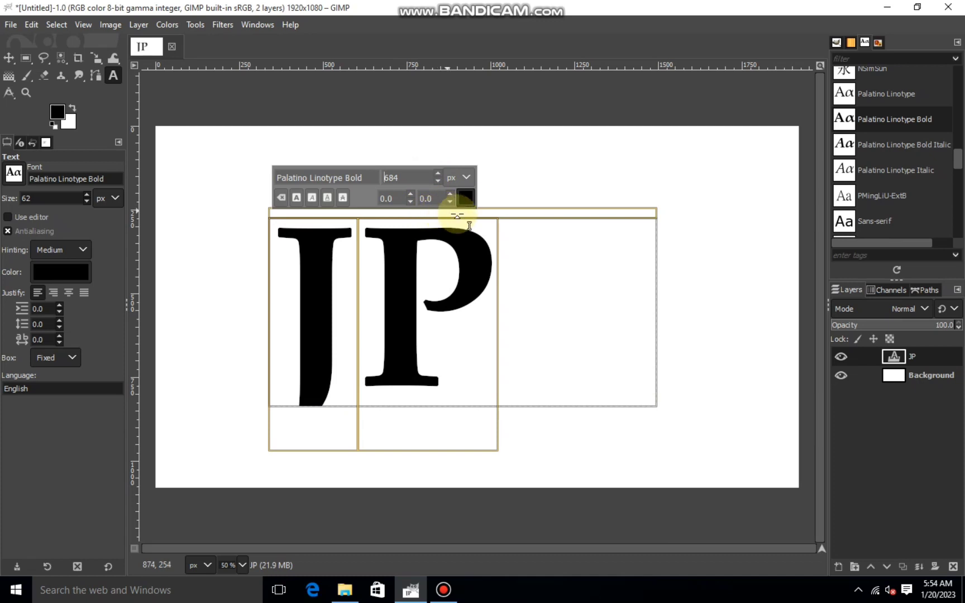
left_click_drag(280, 406, 280, 445)
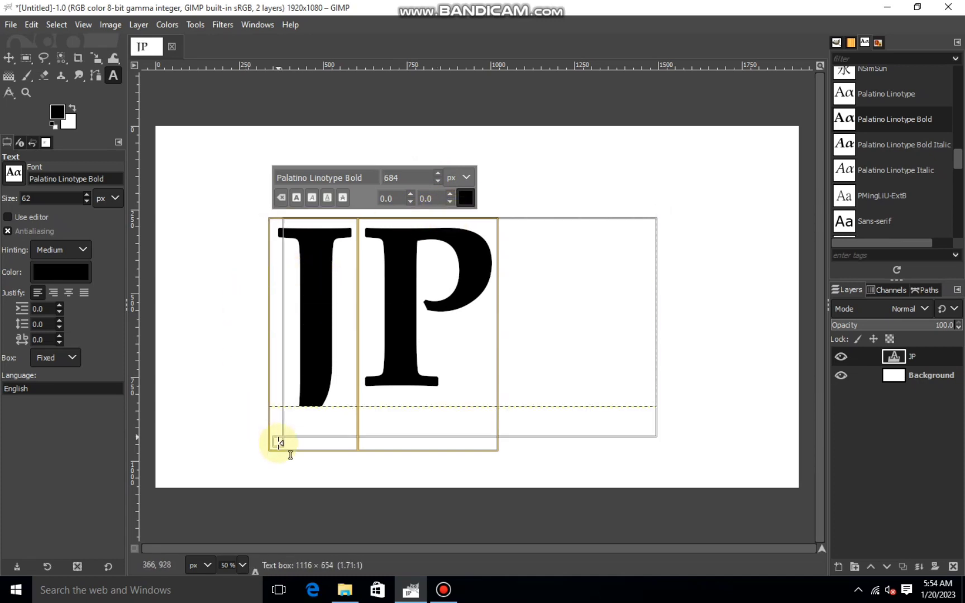
left_click_drag(660, 286, 532, 316)
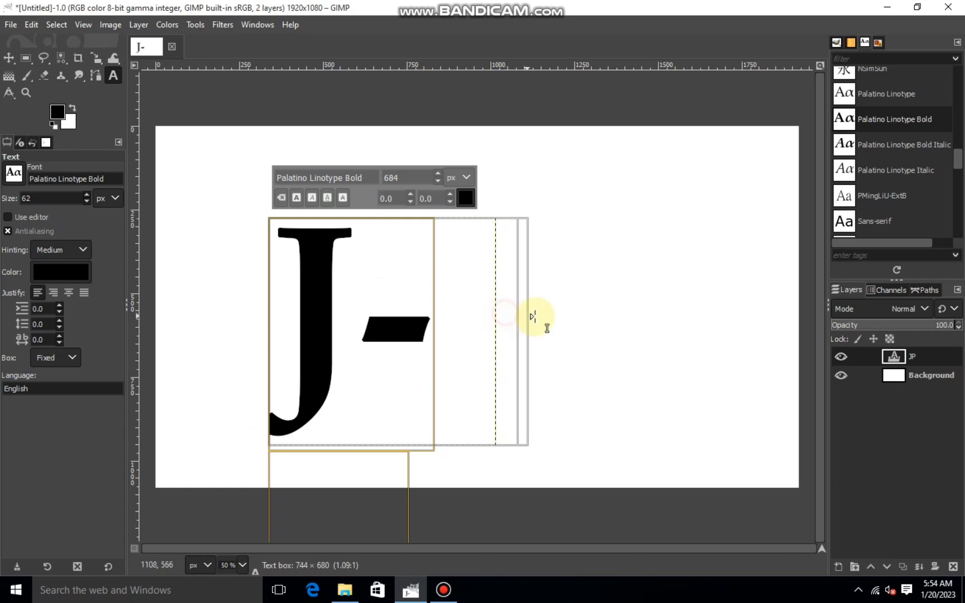
Reduce the "JP" text to 580 px and adjust the frame's side edges to fit the two letters.
left_click(437, 181)
left_click_drag(435, 182, 435, 181)
left_click_drag(263, 450, 247, 441)
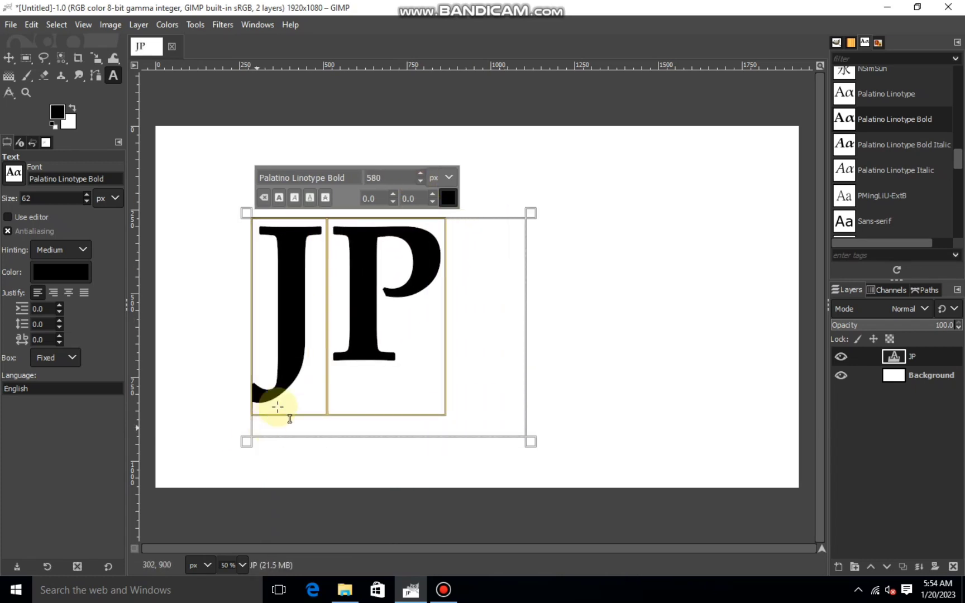
left_click_drag(535, 317, 453, 326)
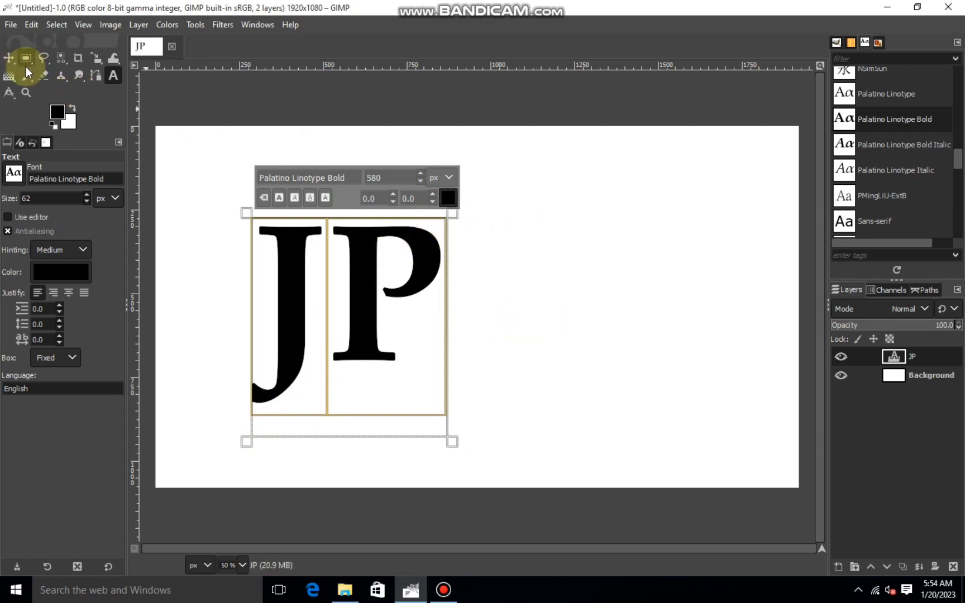
left_click(10, 58)
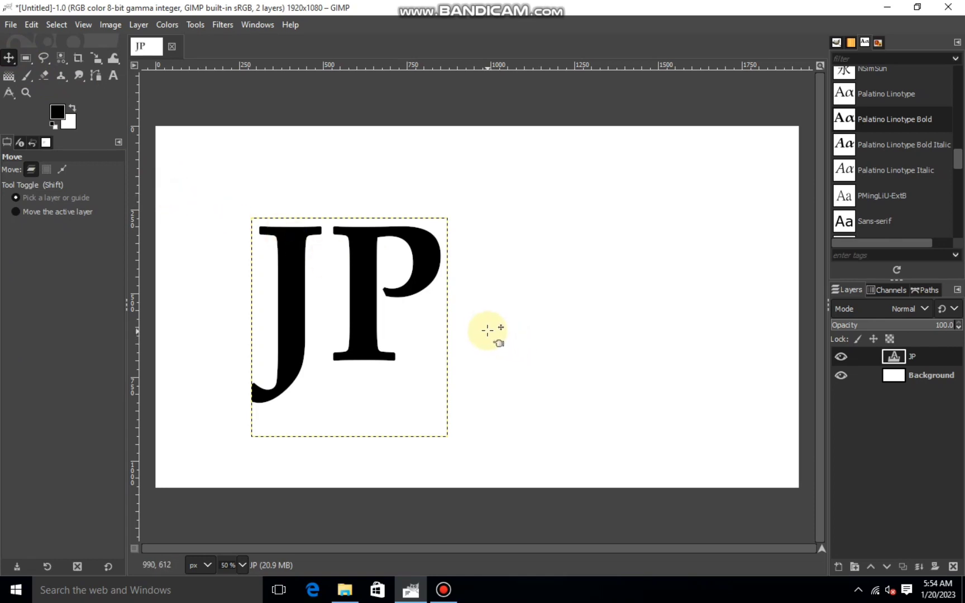
left_click_drag(470, 301, 767, 366)
key("ctrl+z")
Add a new text frame to the right of "JP" and enter "GROUP" in it.
left_click(112, 75)
left_click(462, 278)
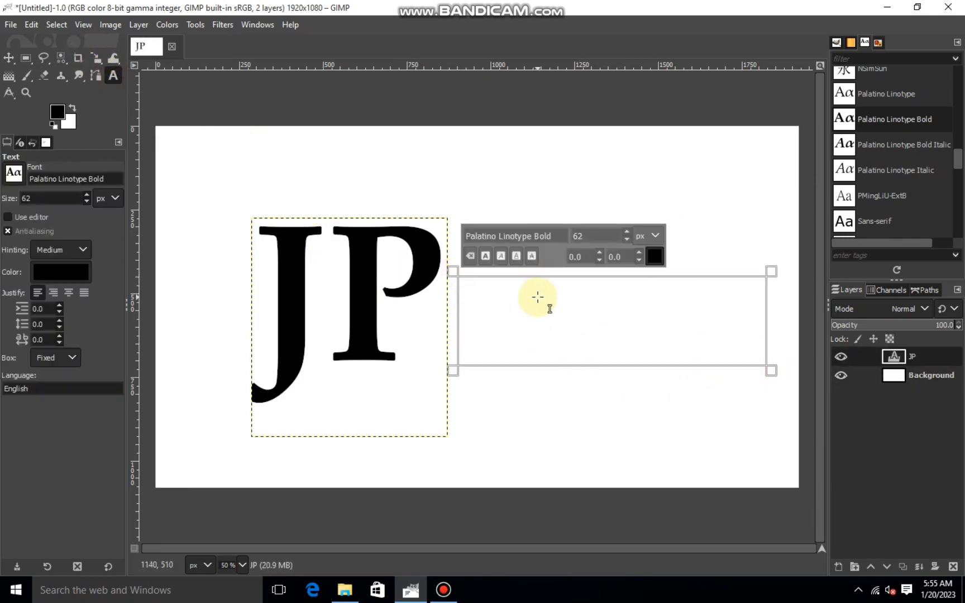
type("GRO")
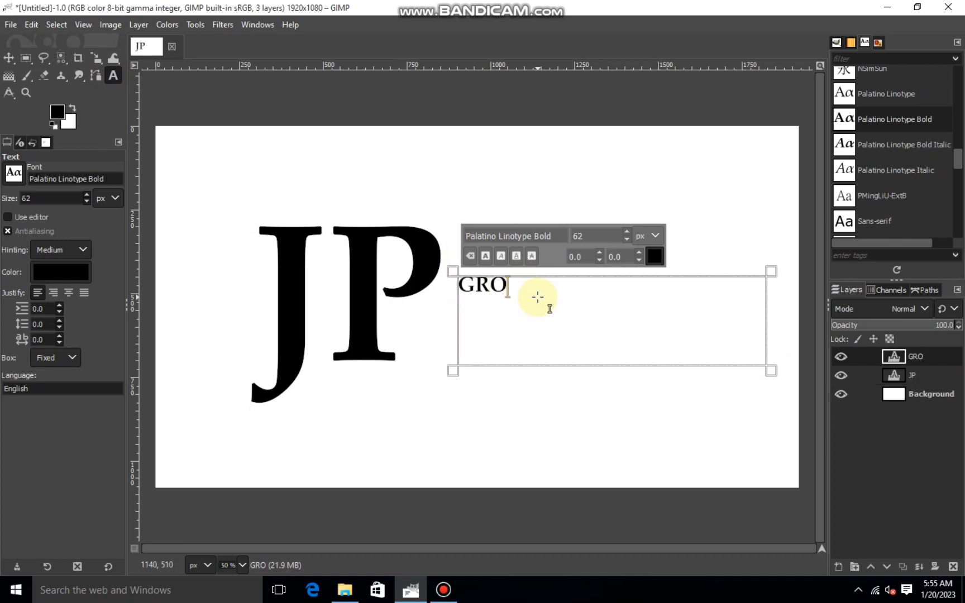
type("UP")
Set the size of the whole word "GROUP" to 149 px.
left_click_drag(546, 297, 453, 296)
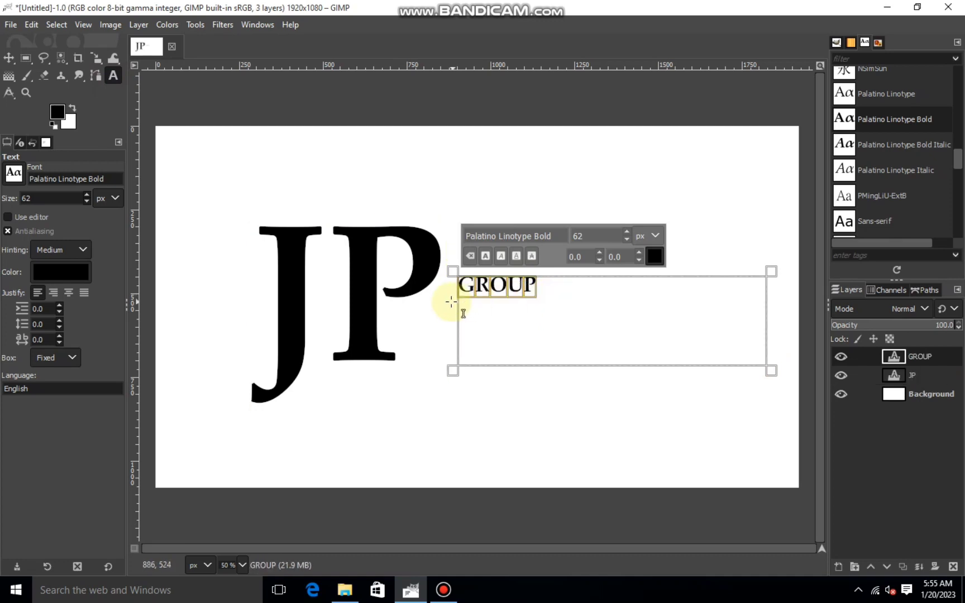
left_click(627, 234)
left_click(626, 234)
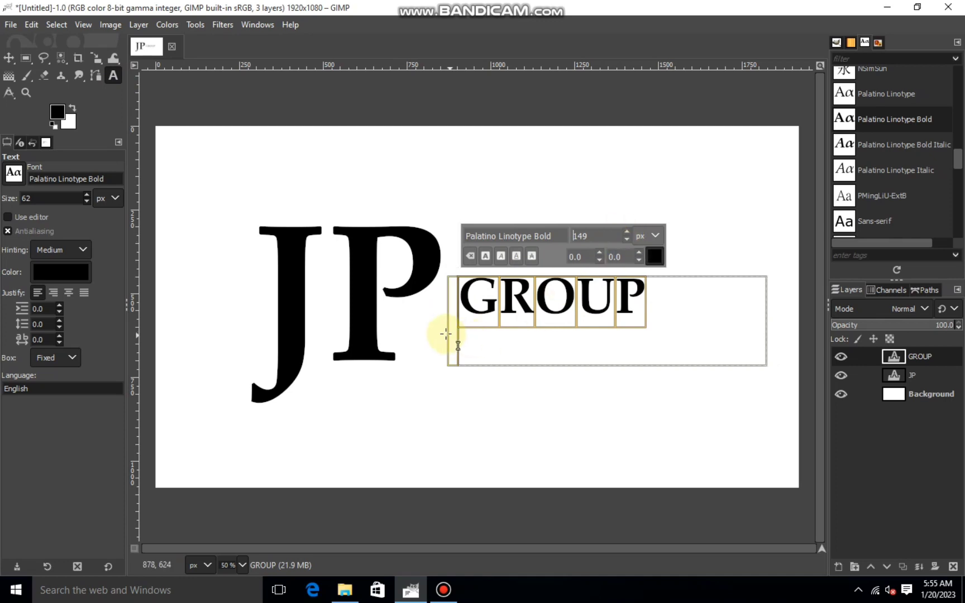
Shift the left and top edges of the "GROUP" frame so the word sits under the P's bowl, beside its stem.
left_click_drag(446, 330, 390, 364)
left_click_drag(566, 278, 568, 302)
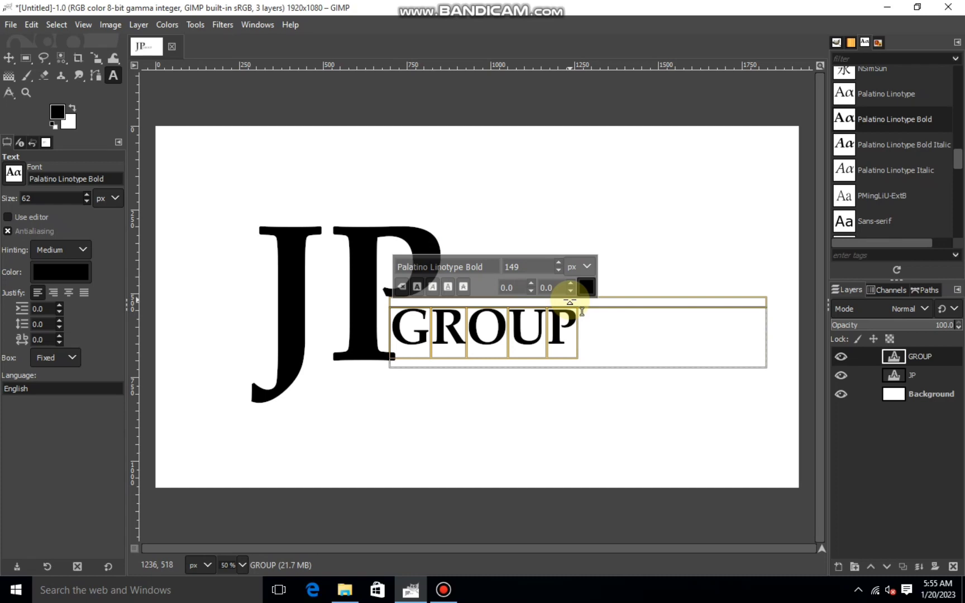
left_click_drag(569, 302, 570, 307)
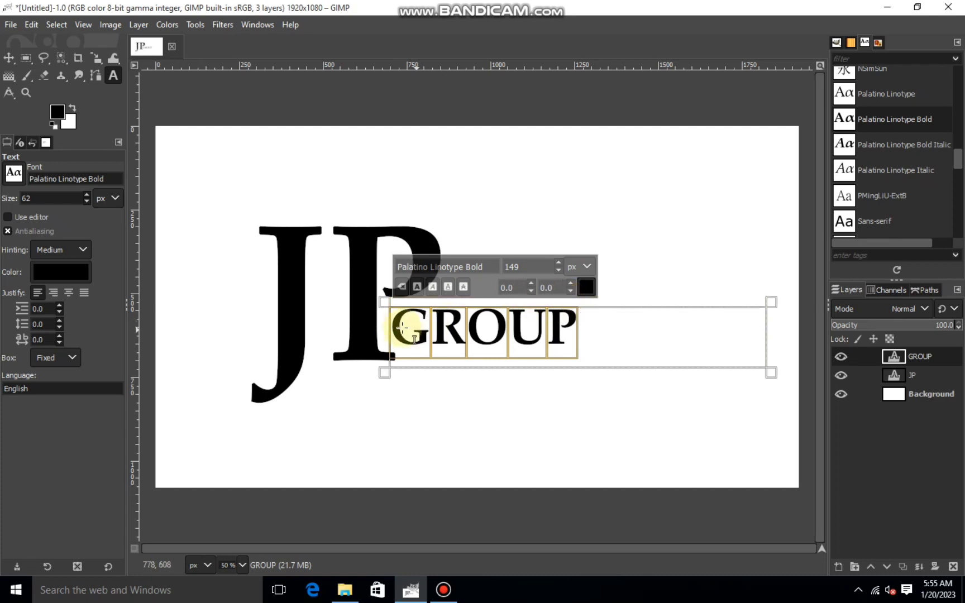
left_click_drag(389, 329, 378, 329)
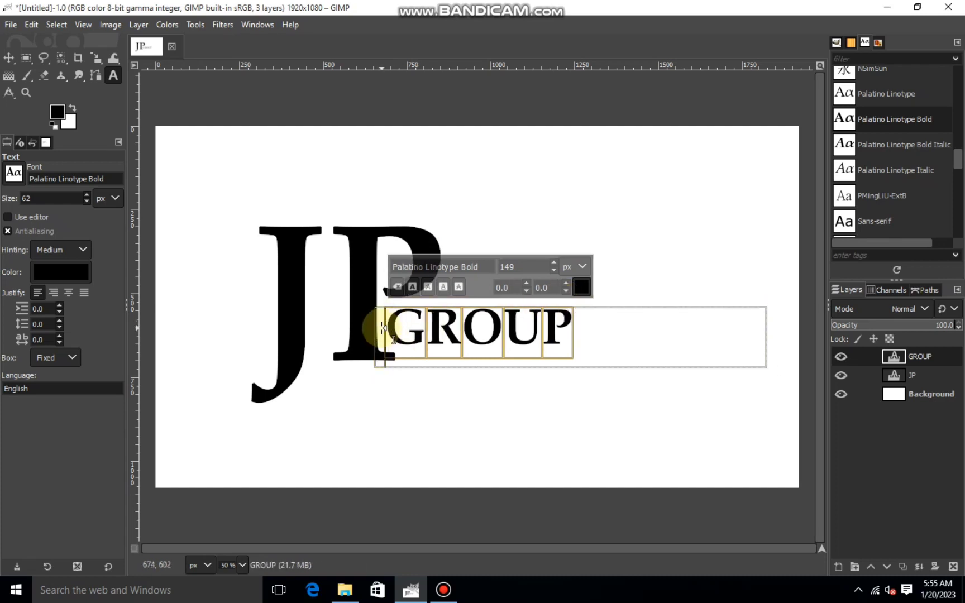
left_click_drag(379, 333, 381, 333)
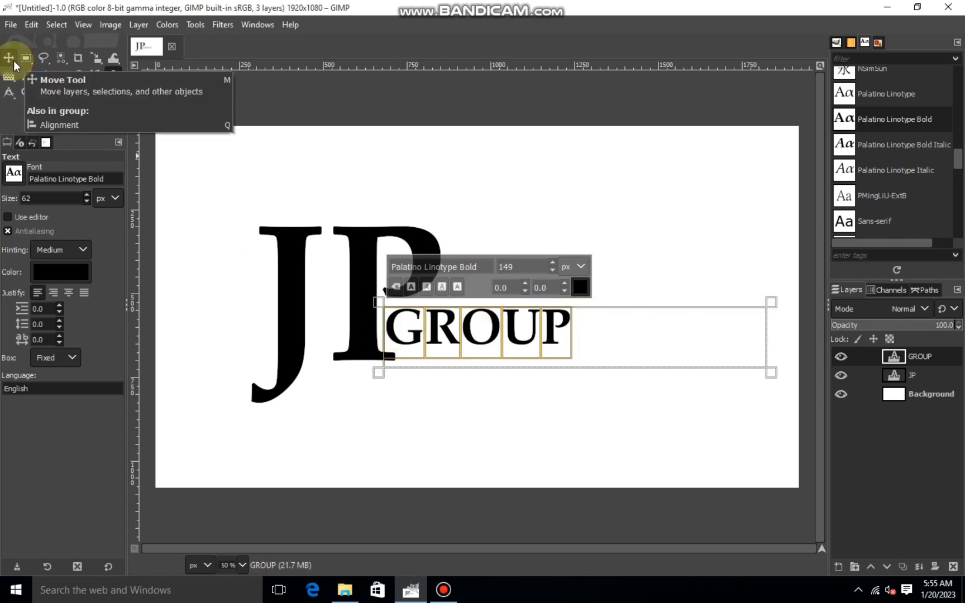
left_click(13, 60)
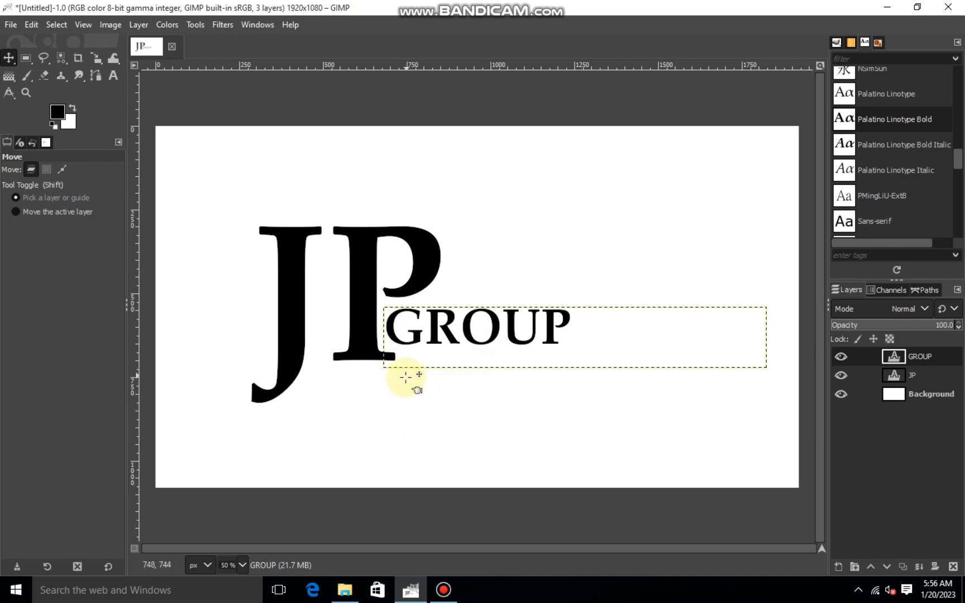
left_click_drag(372, 387, 398, 384)
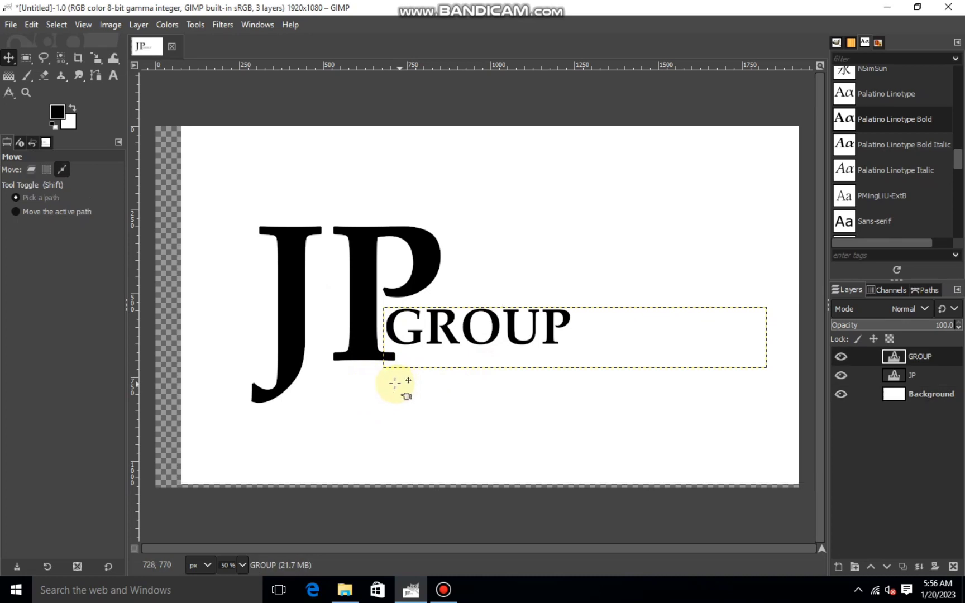
key("ctrl+z")
Draw another text frame just below "GROUP" and adjust its upper and left edges to start beside the P's foot.
left_click(113, 75)
left_click(446, 388)
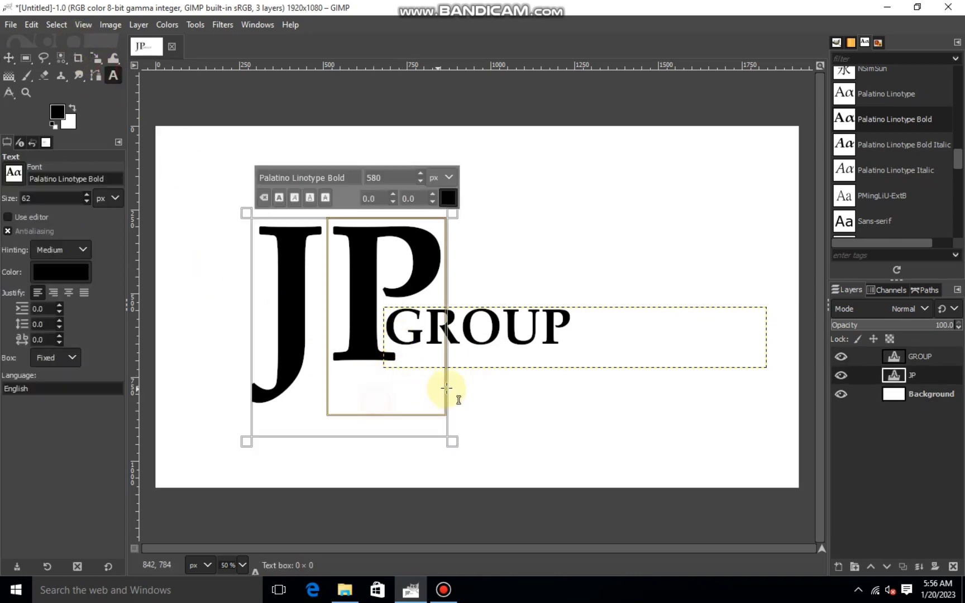
left_click_drag(591, 421, 363, 375)
left_click_drag(481, 374, 476, 350)
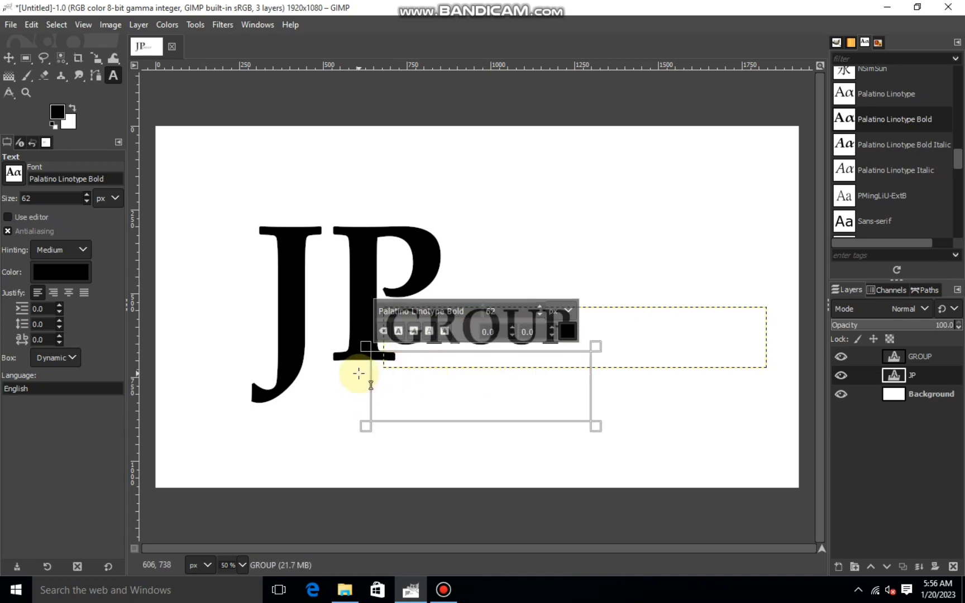
left_click_drag(359, 373, 425, 380)
Enter the tagline "DEVELOPING PAKISTAN" and widen its text frame to the right to fit one line.
type("DEVE")
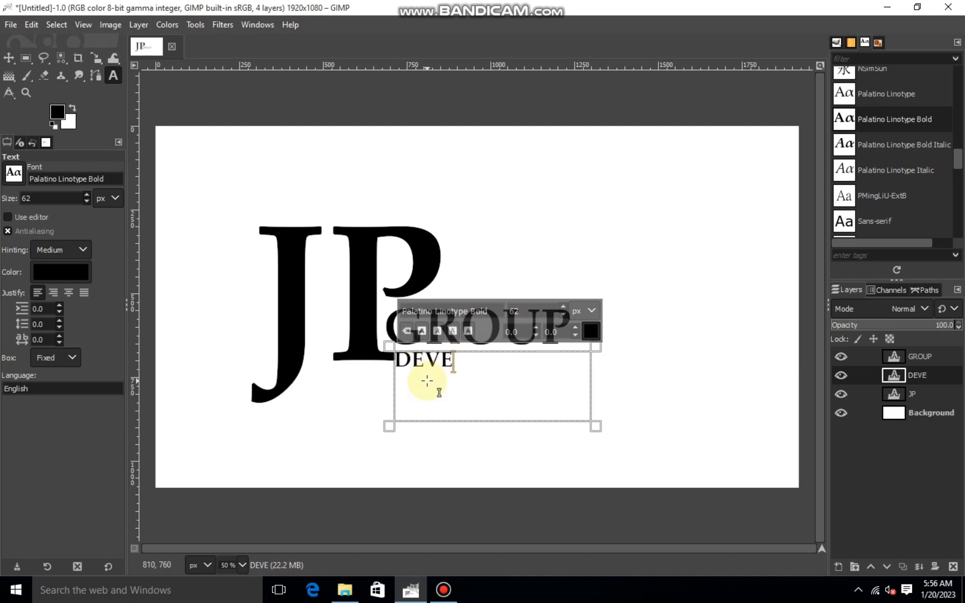
type("LOPING")
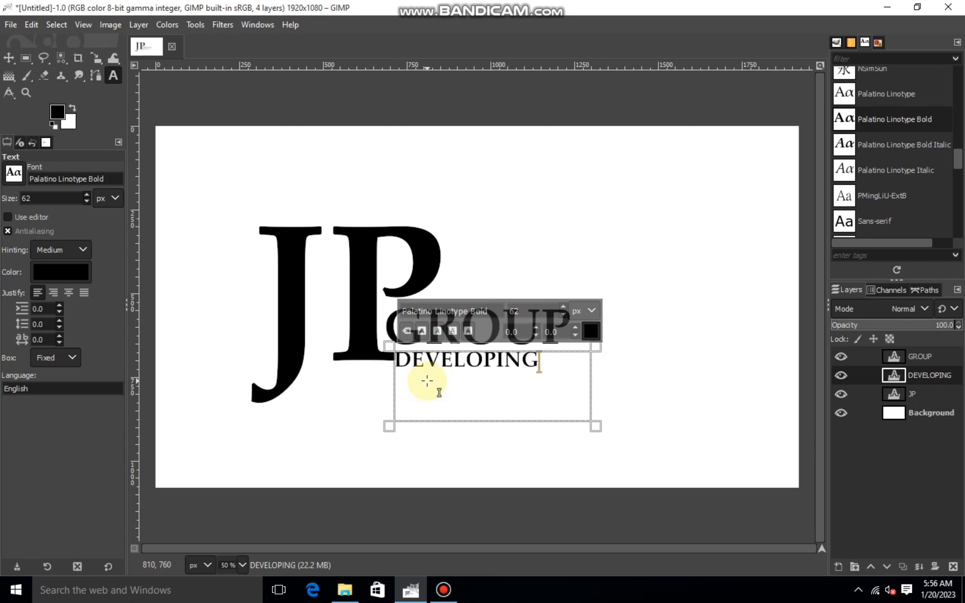
left_click_drag(590, 368, 744, 374)
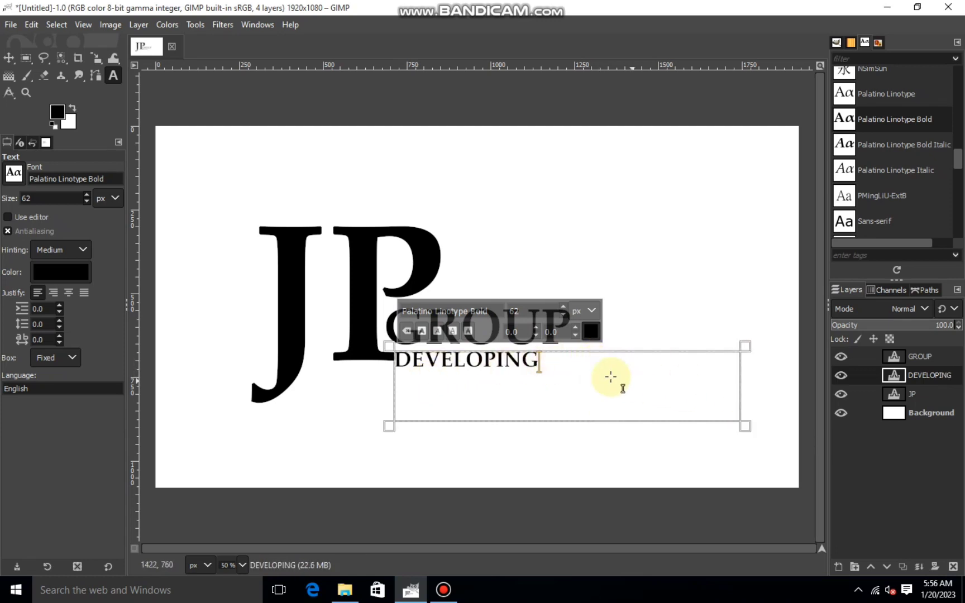
type("PAKID")
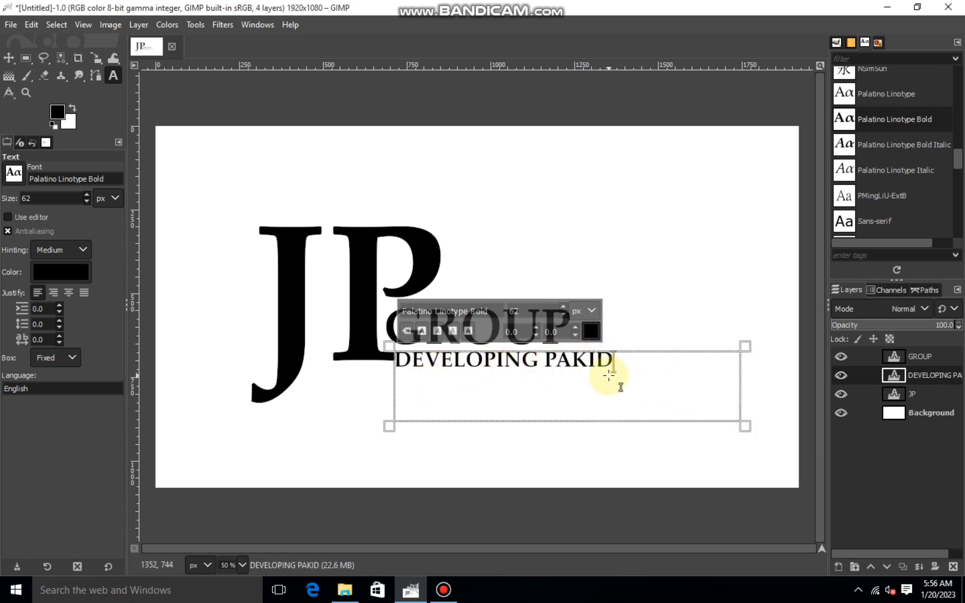
key("BackSpace")
type("STAN")
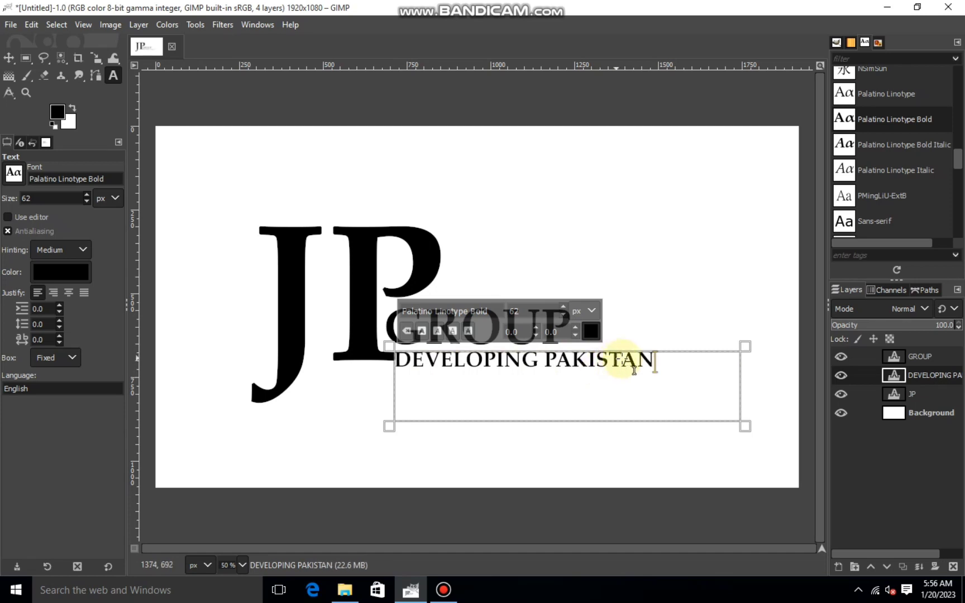
Reduce the whole "DEVELOPING PAKISTAN" tagline to 45 px.
left_click_drag(624, 360, 426, 394)
left_click(561, 316)
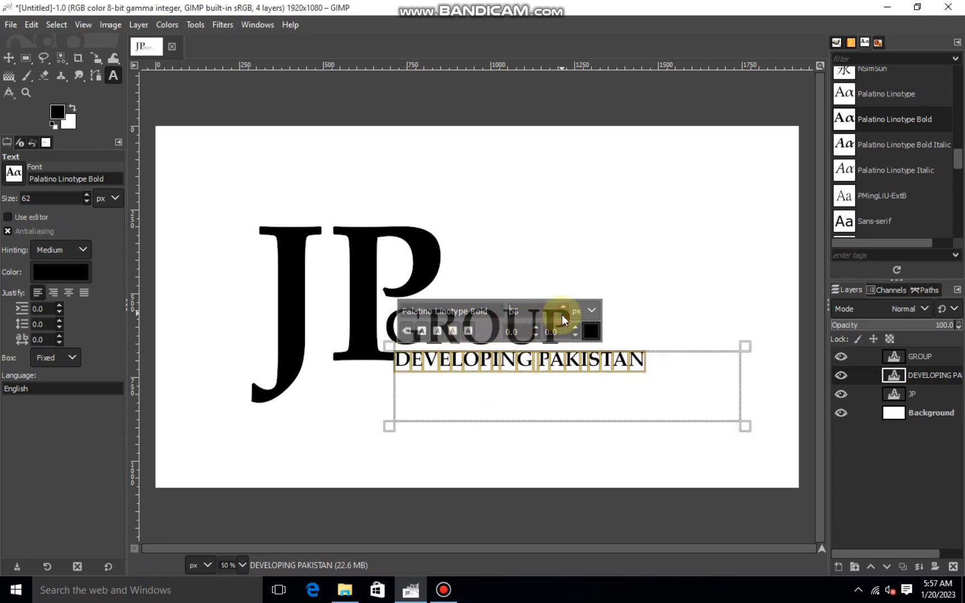
left_click(562, 305)
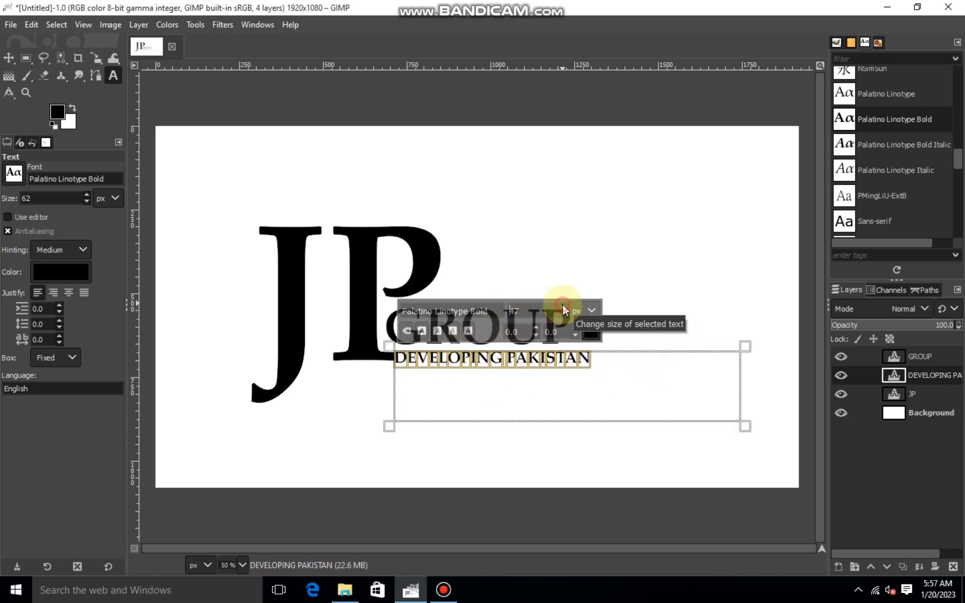
left_click(562, 316)
left_click(562, 316)
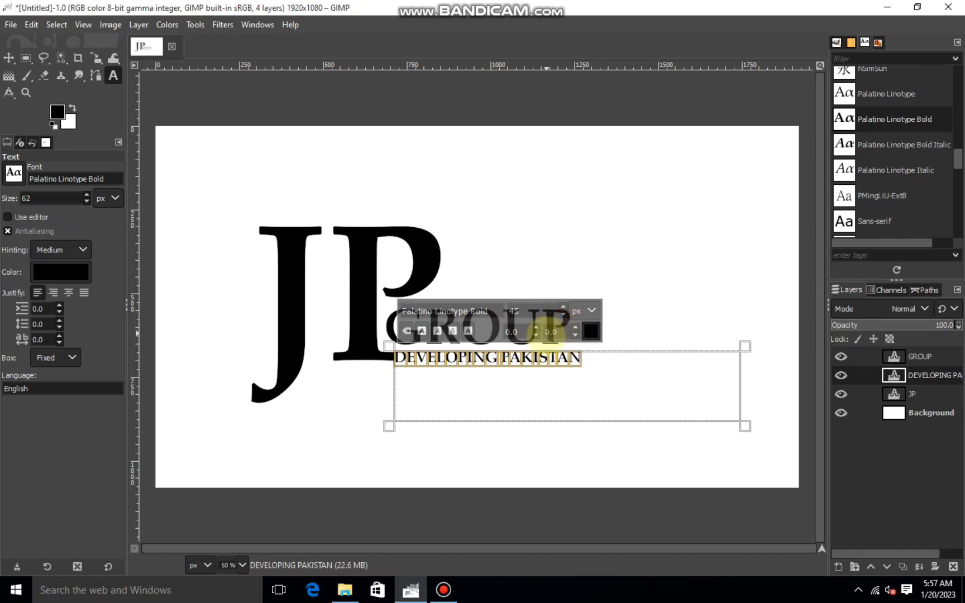
Set the kerning of the "DEVELOPING PAKISTAN" tagline to -3.0 and reduce its size to 42 px.
left_click(574, 332)
left_click(574, 328)
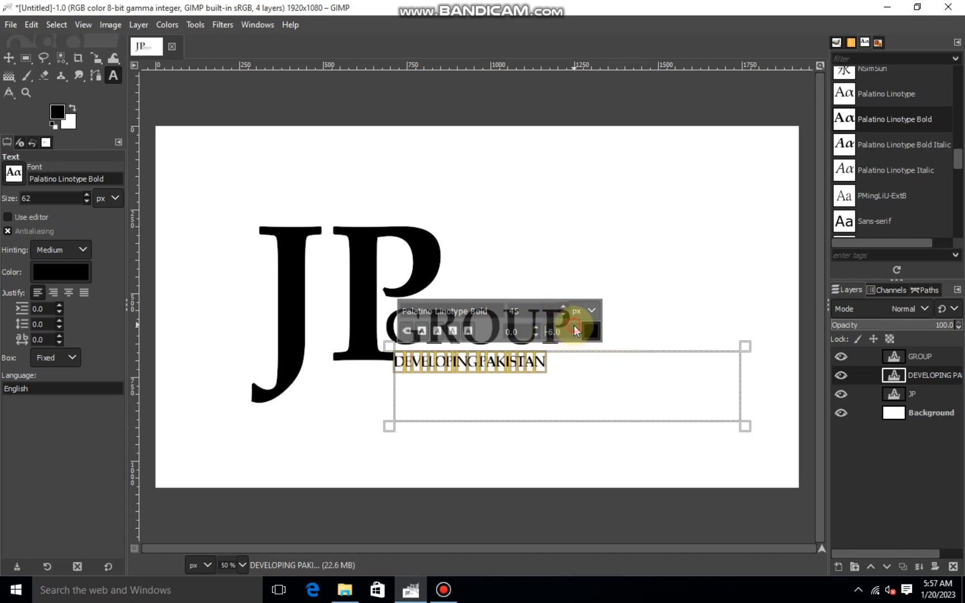
left_click(574, 328)
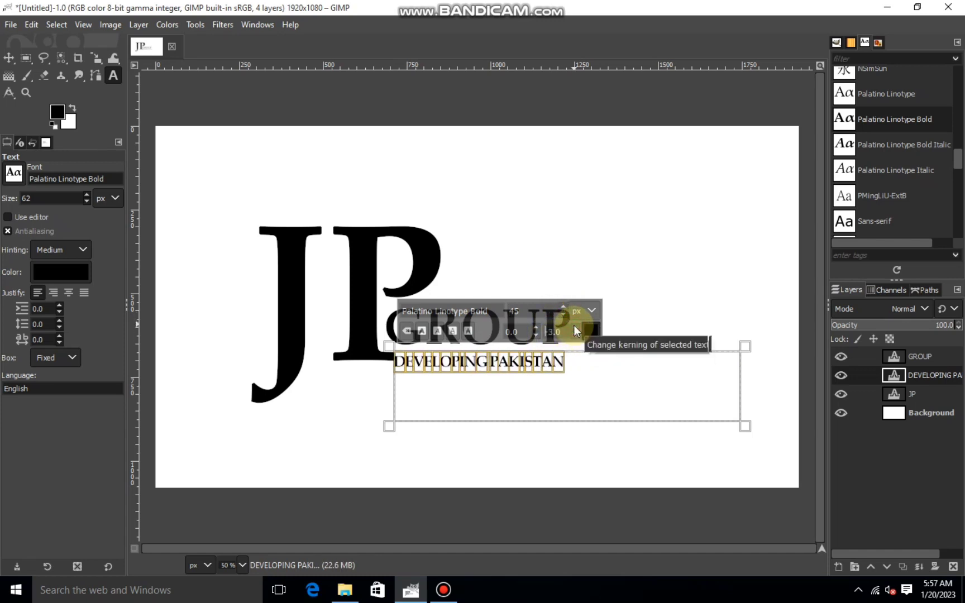
left_click(562, 316)
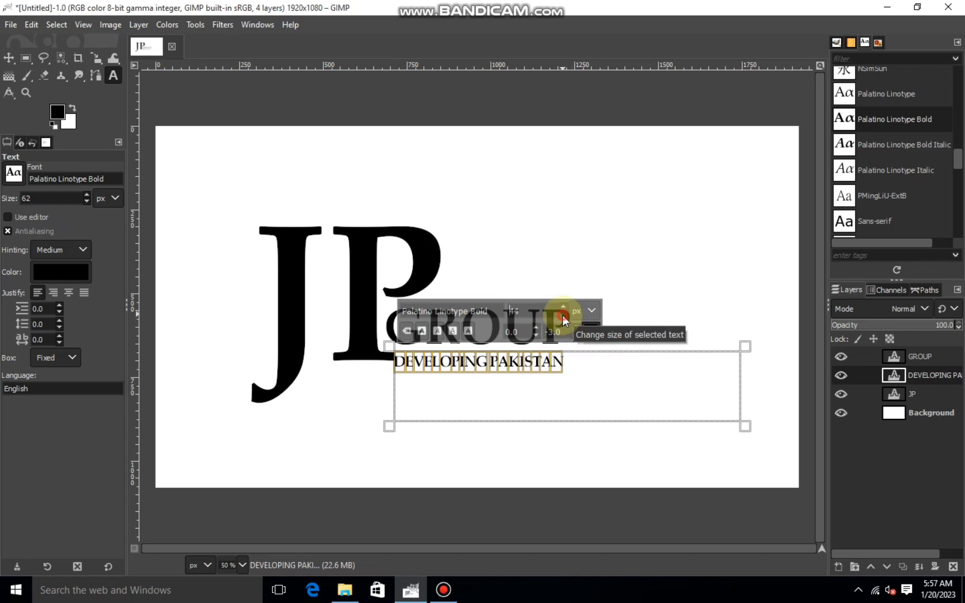
left_click(563, 316)
left_click(563, 316)
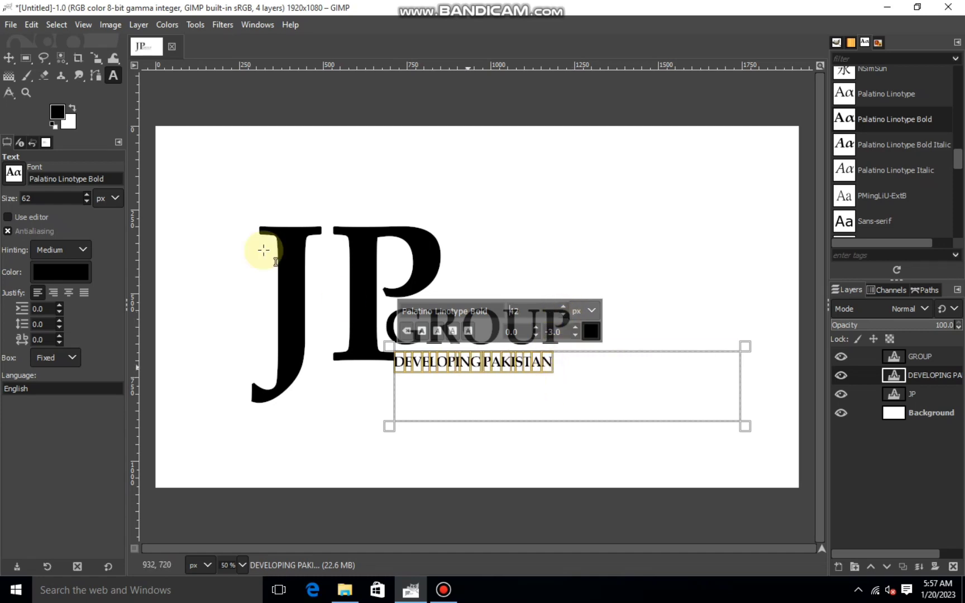
Shift the tagline layer slightly right and up with the Scale tool so it sits closer beneath "GROUP".
left_click(95, 58)
left_click(538, 383)
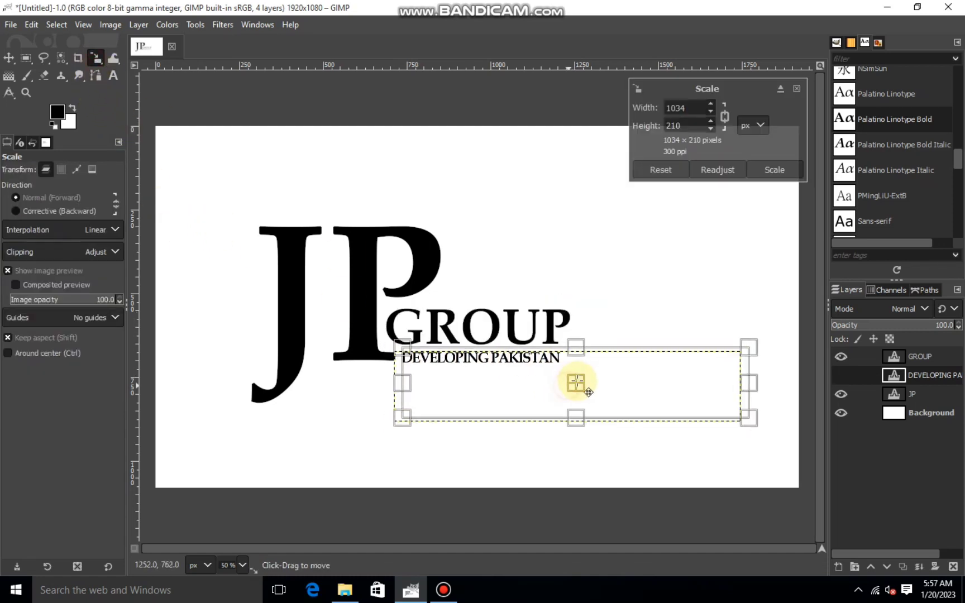
left_click_drag(576, 381, 574, 380)
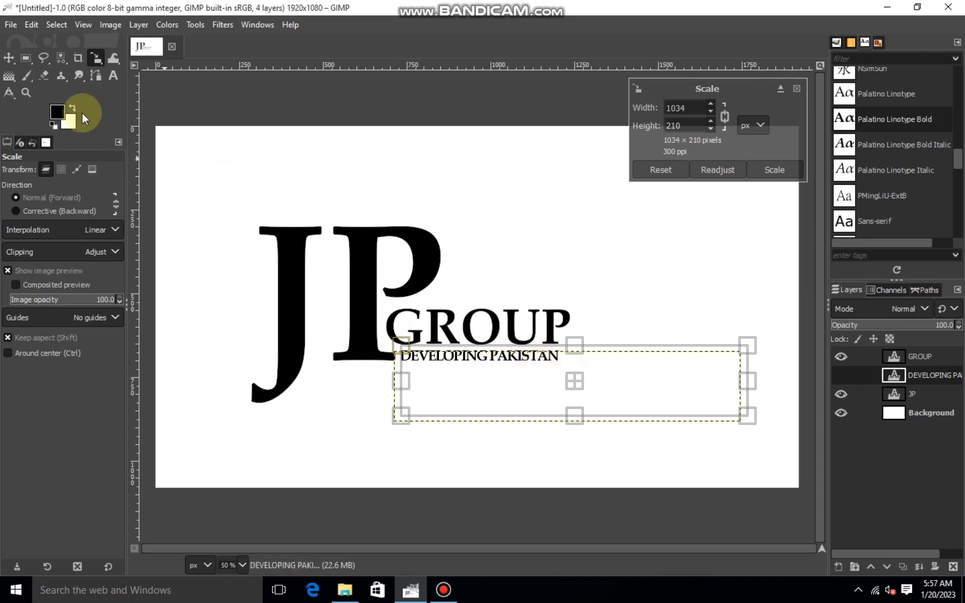
Reopen the tagline text, pull its frame's left edge back beside the P's foot, and widen the gap between its two words.
left_click(113, 75)
left_click(530, 366)
left_click(578, 441)
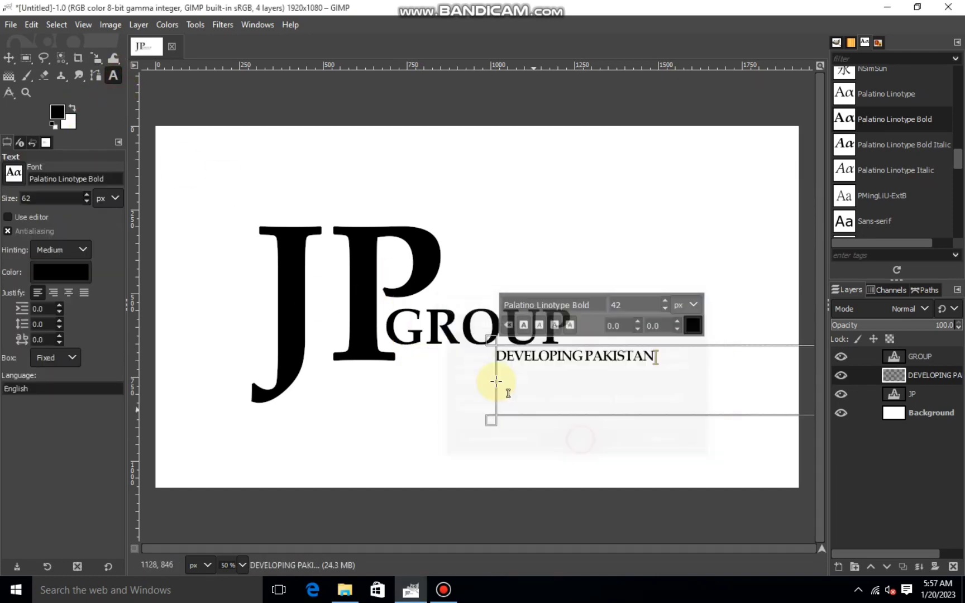
left_click_drag(496, 381, 400, 366)
left_click(475, 367)
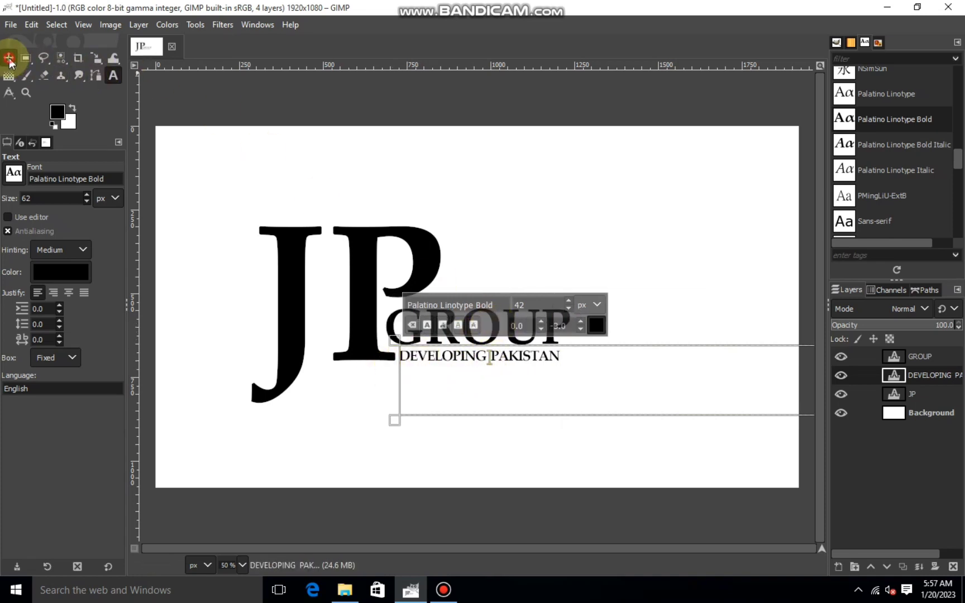
Finish the text edit and raise the "DEVELOPING PAKISTAN" layer above the "GROUP" layer.
left_click(9, 58)
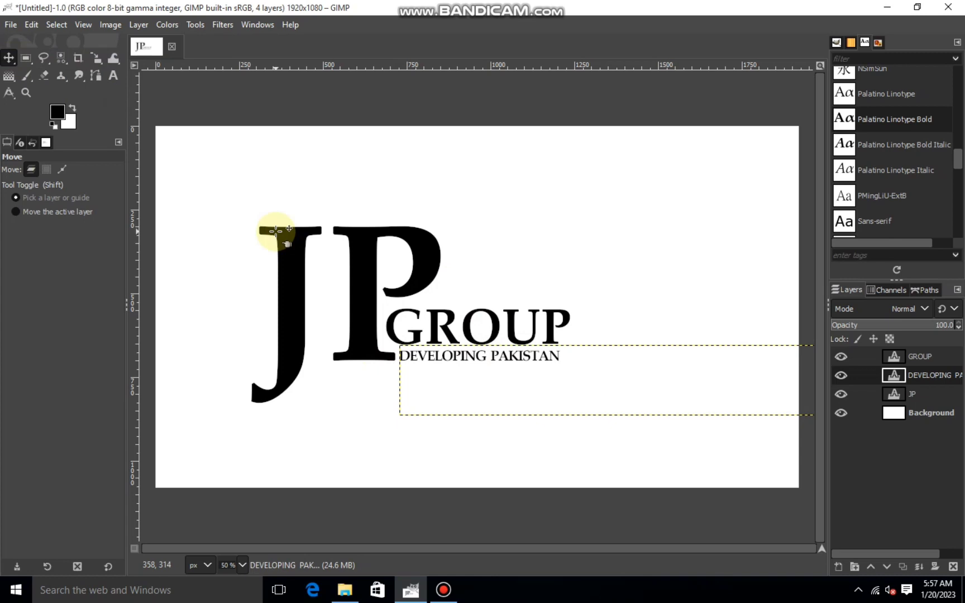
left_click(938, 356)
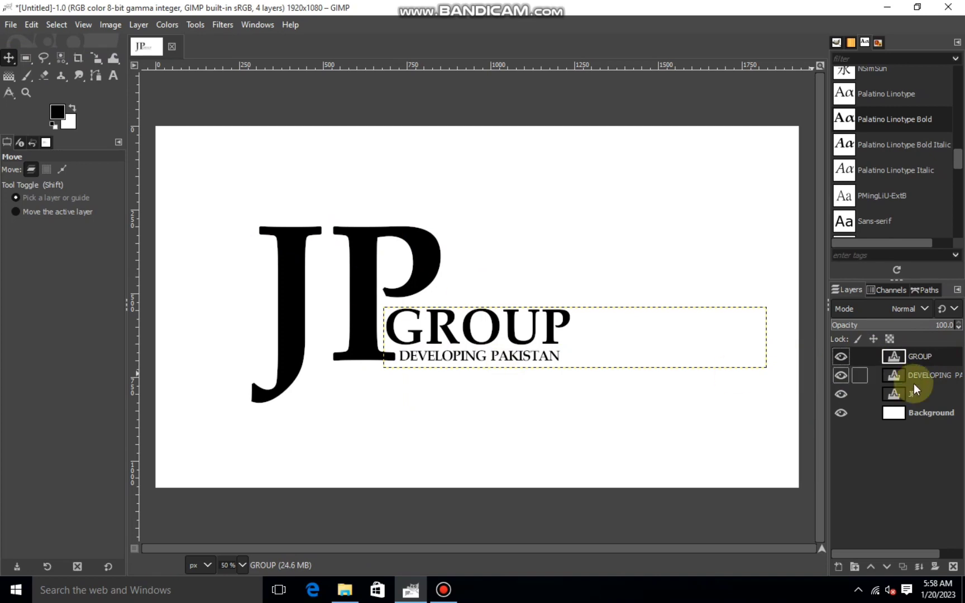
left_click_drag(907, 377, 901, 351)
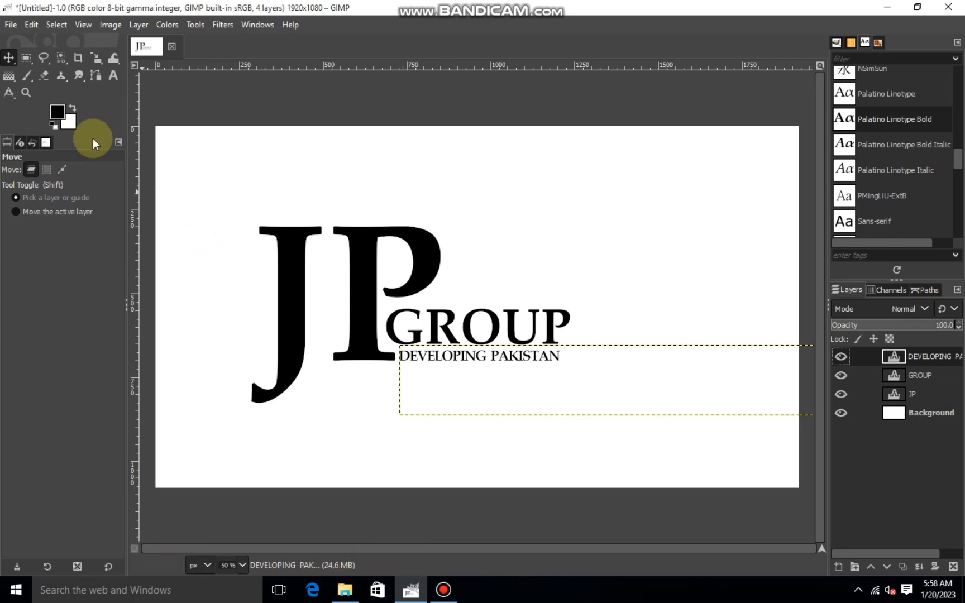
Select the black letter shapes on the JP layer by color.
left_click(910, 394)
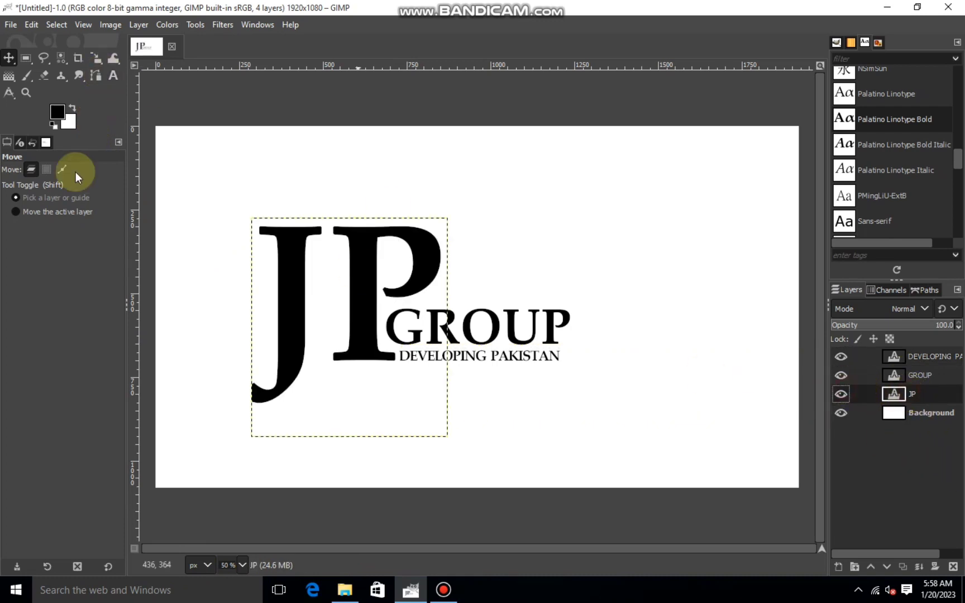
left_click(61, 57)
left_click(282, 273)
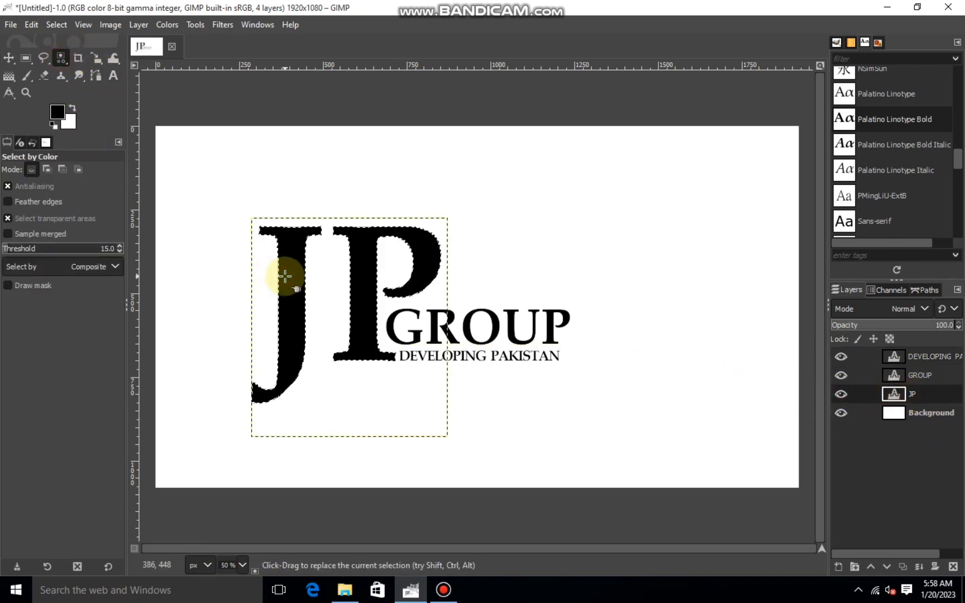
Choose the Golden gradient for the Gradient tool.
left_click(9, 75)
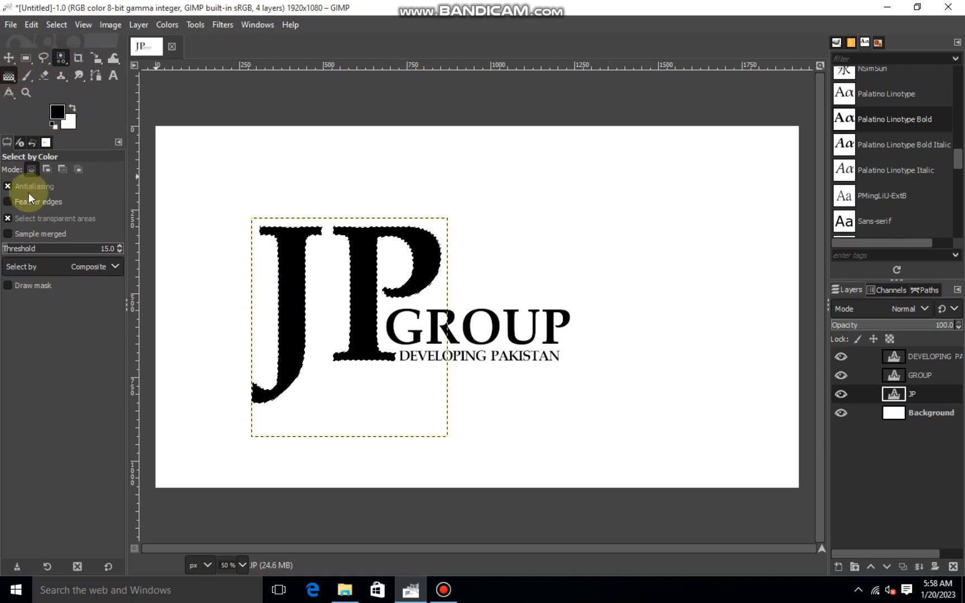
left_click(13, 210)
mouse_move(118, 234)
left_mouse_down()
mouse_move(118, 257)
mouse_move(112, 230)
left_mouse_up()
scroll(124, 247, "down", 20)
scroll(120, 254, "up", 20)
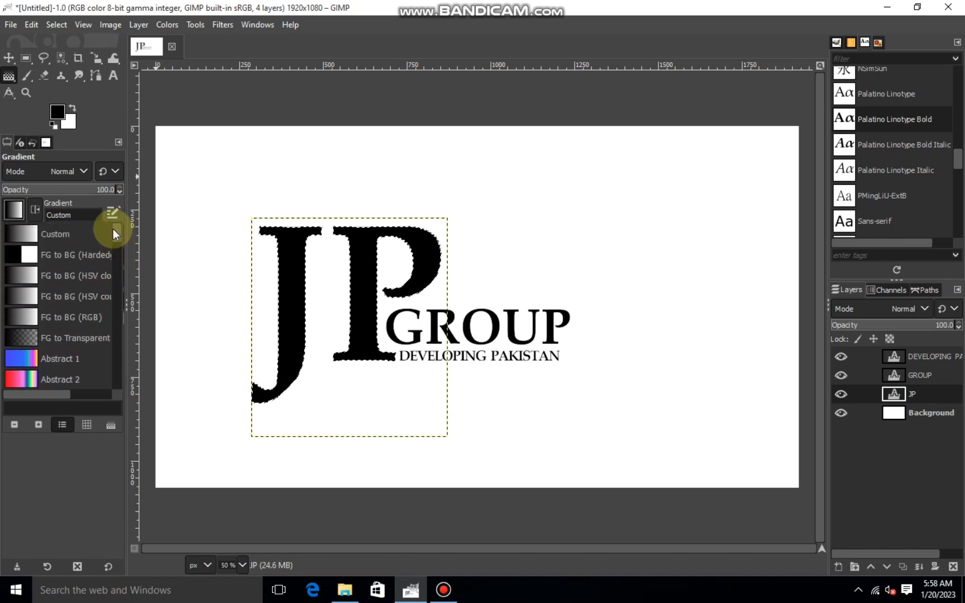
scroll(113, 228, "down", 20)
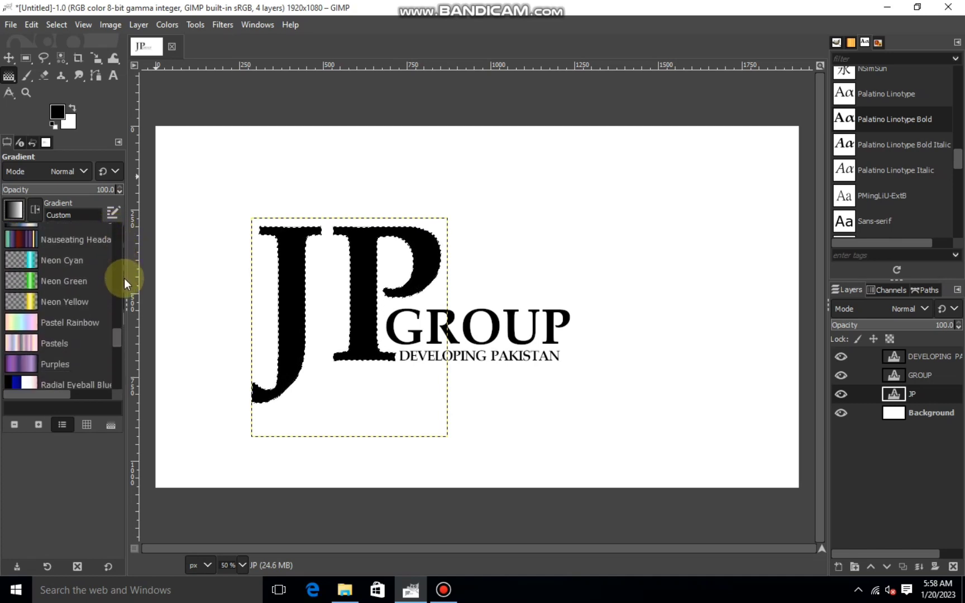
left_click_drag(124, 278, 120, 307)
left_click(20, 337)
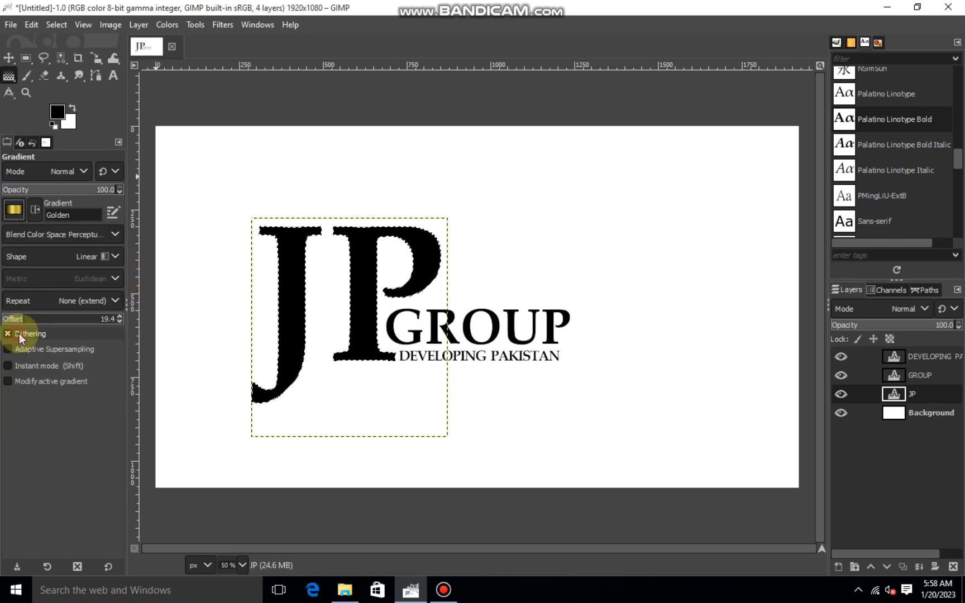
Fill the JP letters with a near-vertical Golden gradient running from above the J to below its foot, and clear the selection.
left_click_drag(291, 230, 286, 155)
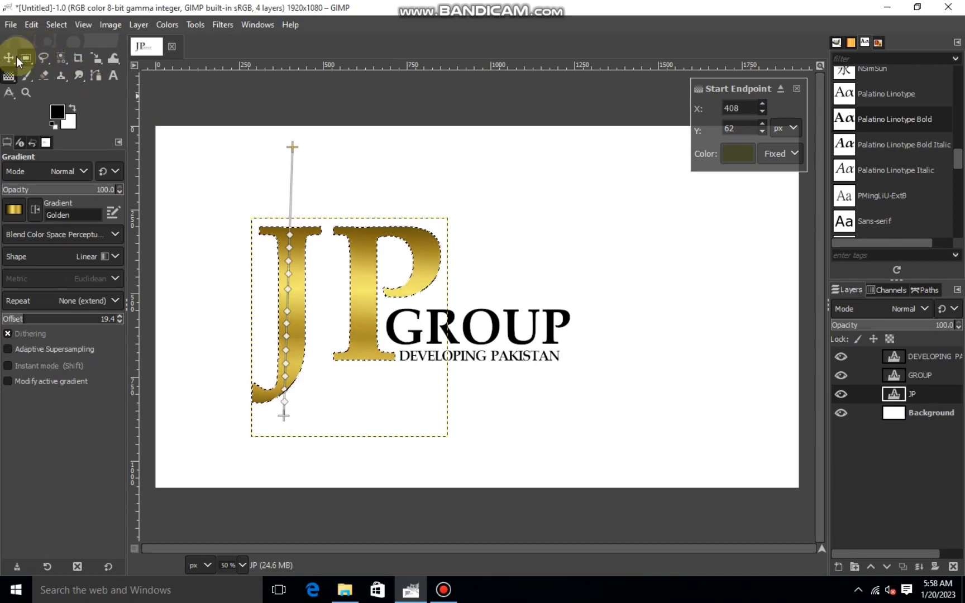
left_click(16, 58)
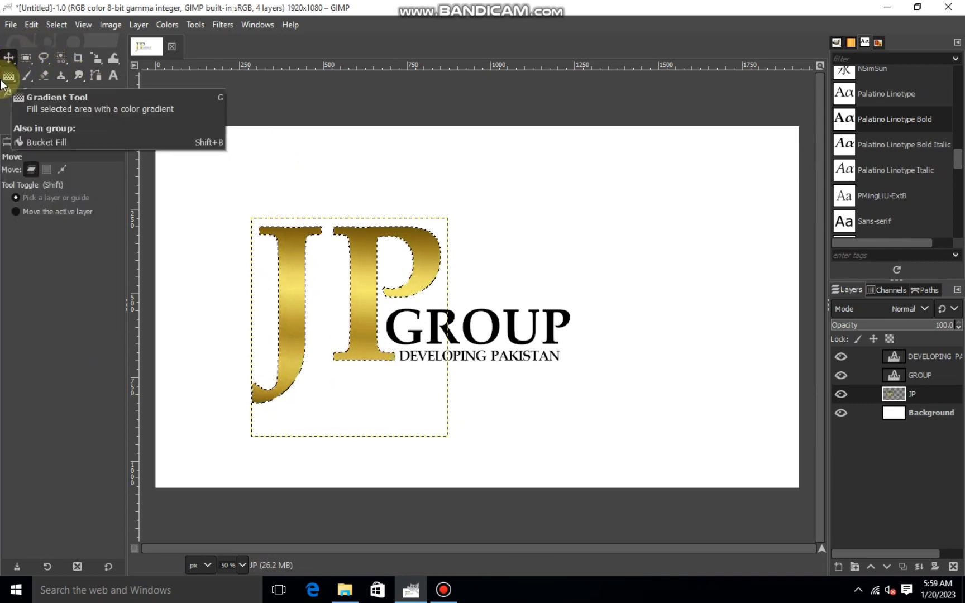
left_click(55, 26)
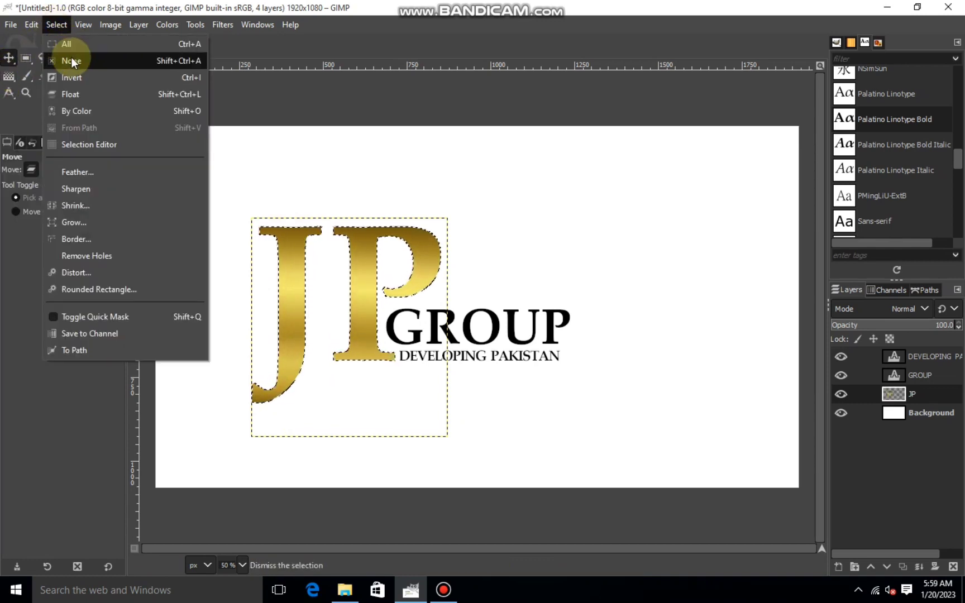
left_click(72, 57)
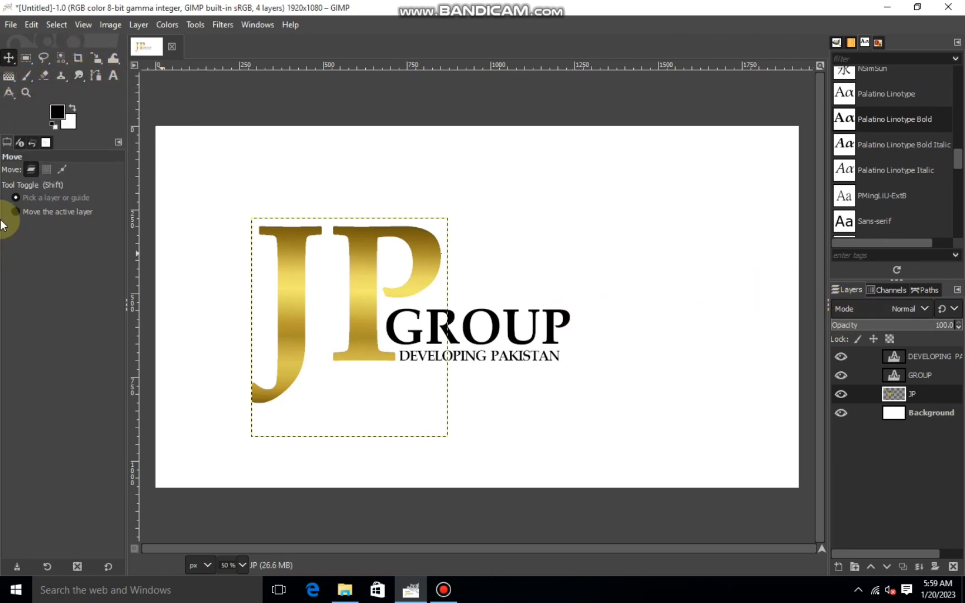
Make a square-cornered rectangular selection across the upper JP letters, about 662 × 58 px, extending past both sides.
left_click(26, 58)
left_click_drag(263, 269, 264, 271)
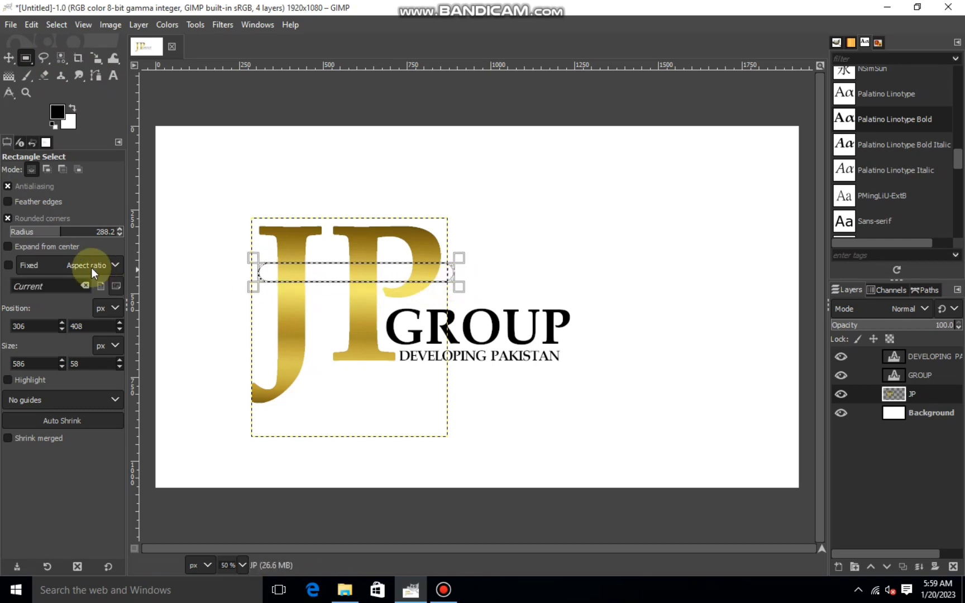
left_click(9, 217)
left_click_drag(254, 272, 240, 271)
left_click_drag(458, 271, 469, 272)
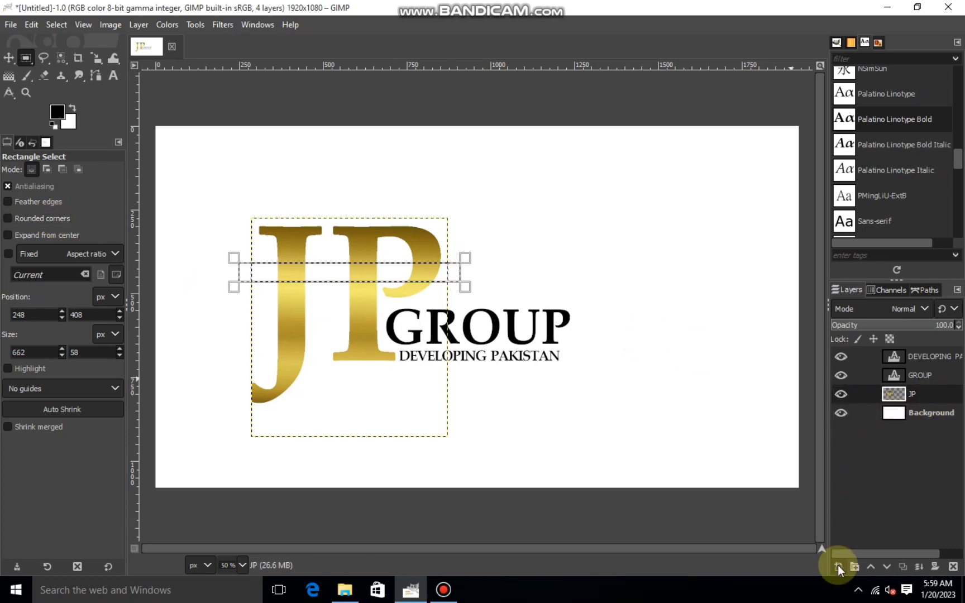
Add a new transparent layer above the "DEVELOPING PAKISTAN" layer.
left_click(902, 358)
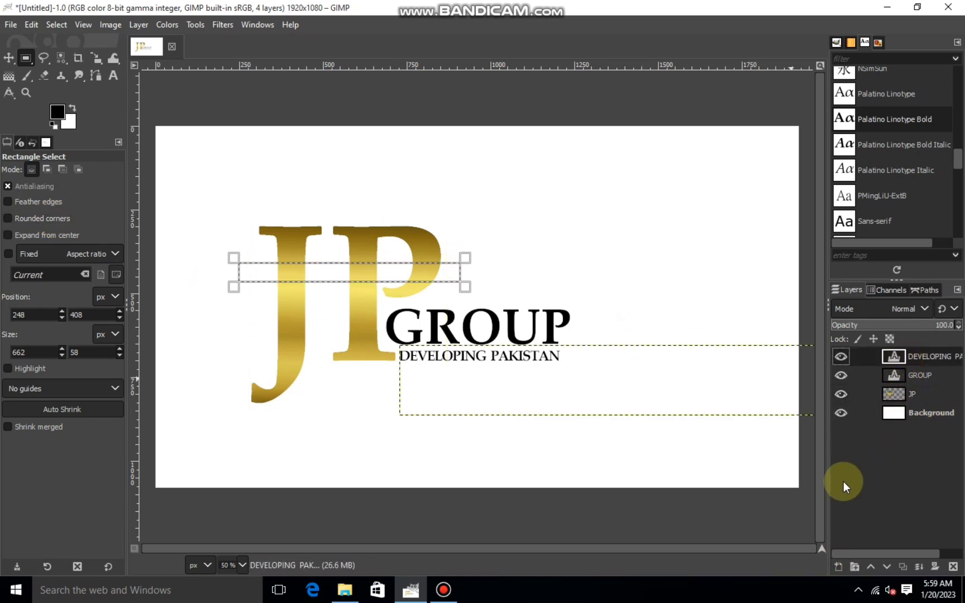
left_click(841, 566)
left_click(855, 554)
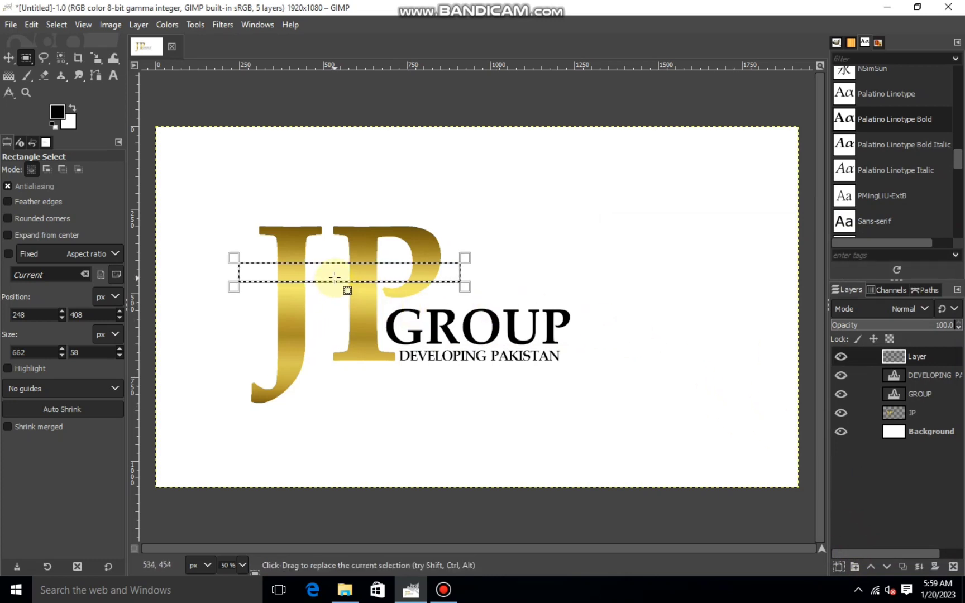
Fill the selected band with the Golden gradient, stretching its endpoints well above and below the band.
left_click(9, 77)
left_click_drag(329, 262, 333, 287)
left_click_drag(322, 352, 322, 356)
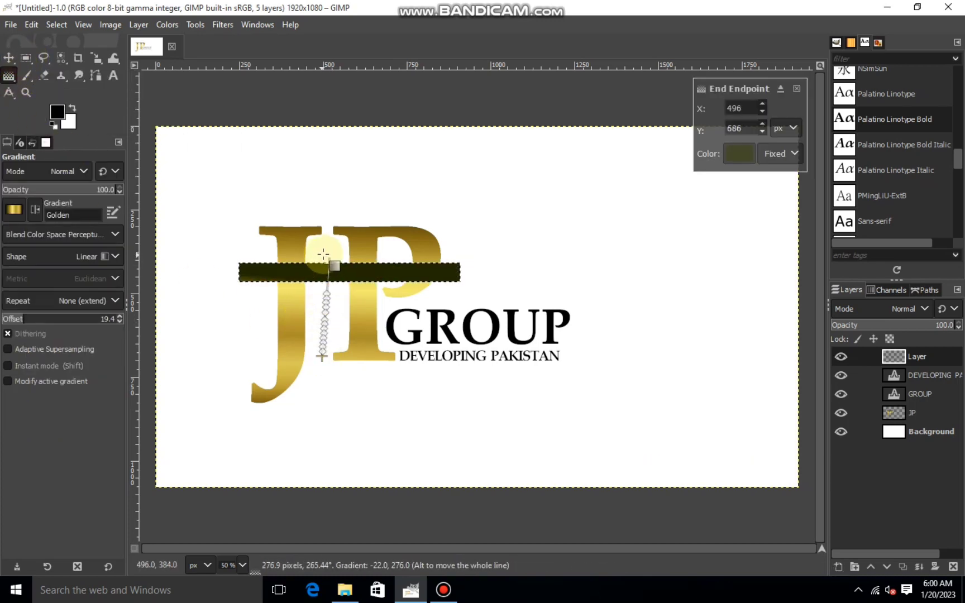
left_click_drag(328, 262, 325, 208)
left_click(9, 59)
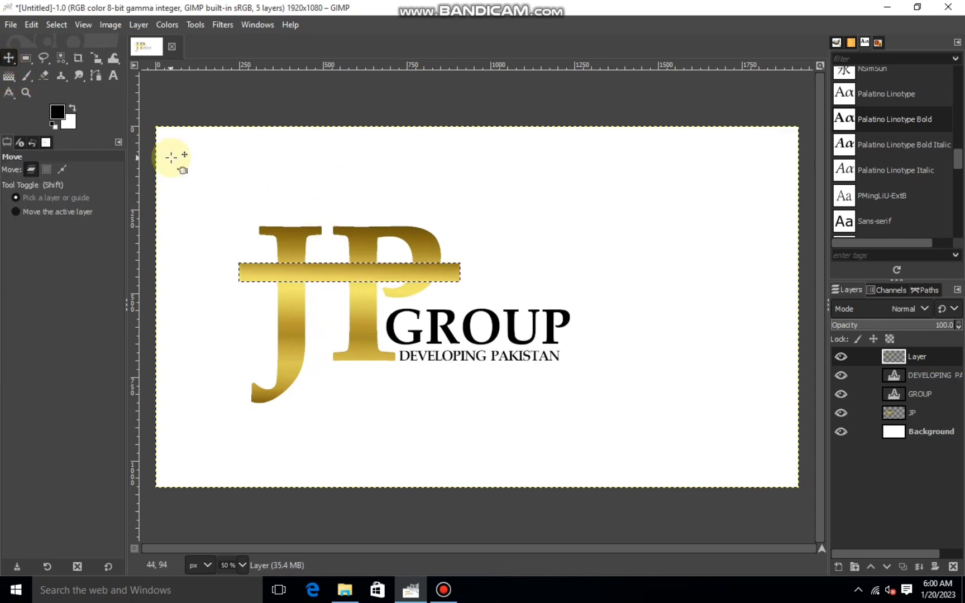
Reduce the rectangular selection's height to about 36 px, leaving thin gold edges above and below it.
left_click(367, 276)
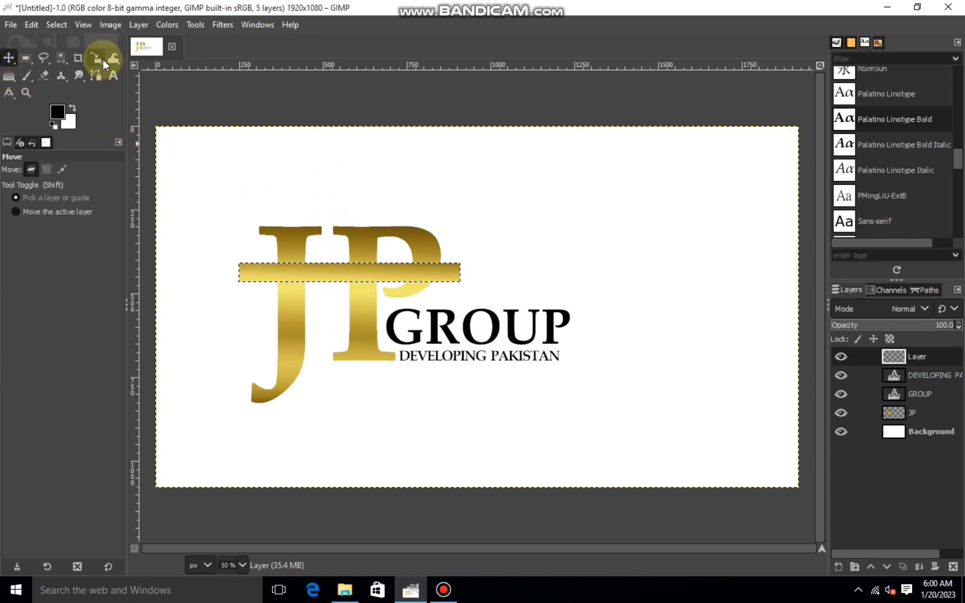
left_click(26, 59)
left_click(368, 276)
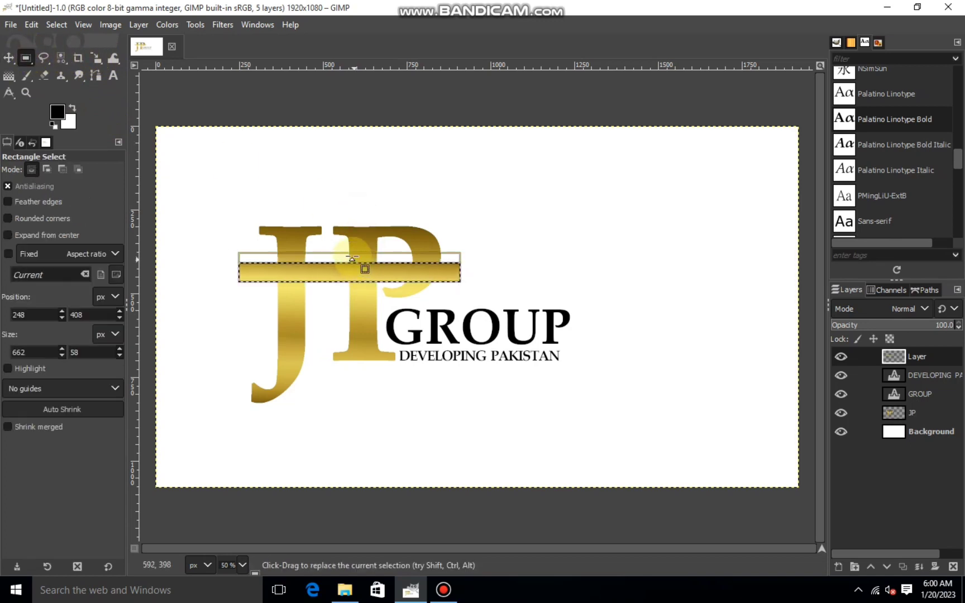
left_click_drag(364, 290, 357, 257)
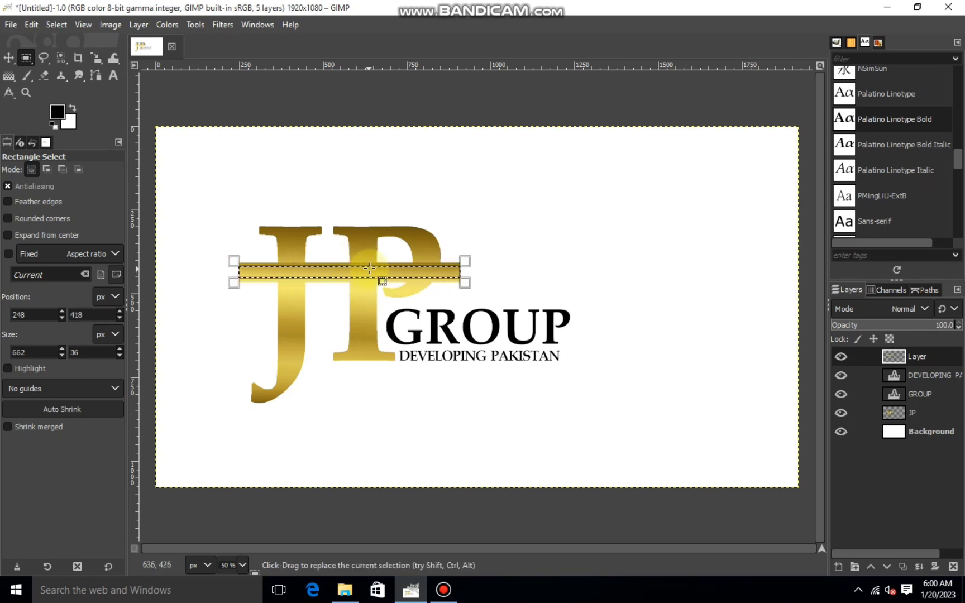
Cut the selected strip out of the gold band's layer.
right_click(383, 284)
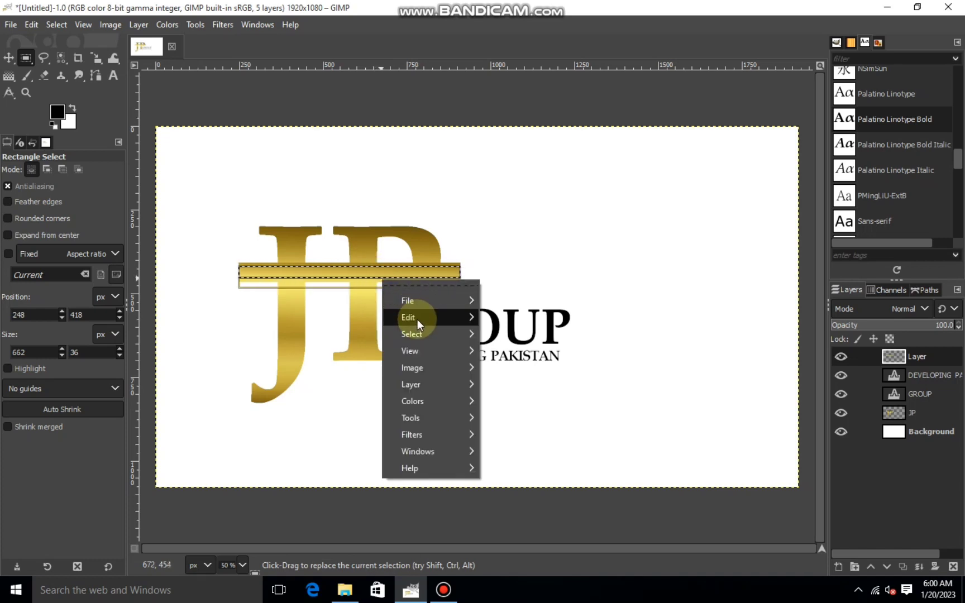
mouse_move(420, 318)
left_click(505, 220)
Cut the same selected strip out of the JP layer and clear the selection.
left_click(893, 412)
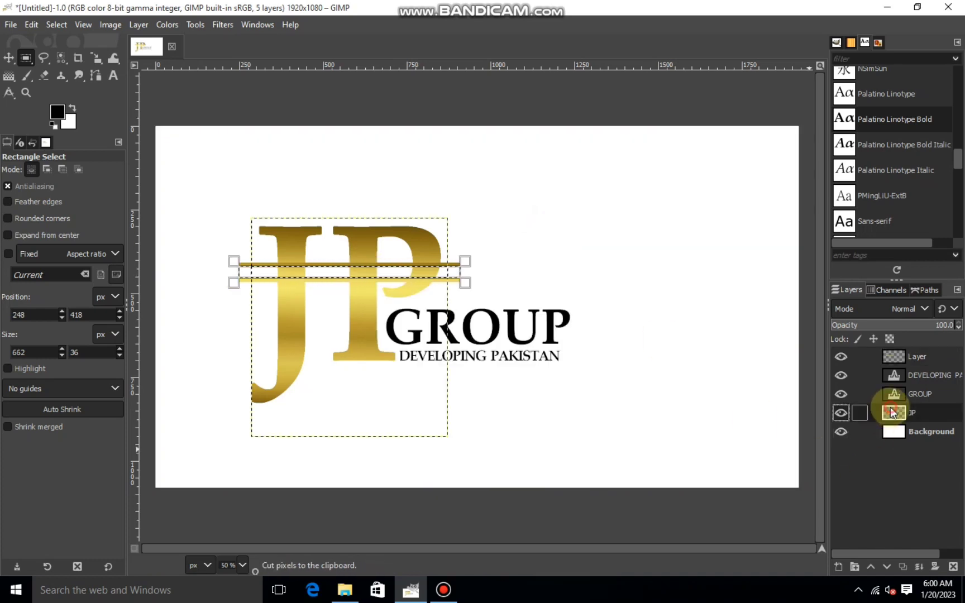
right_click(318, 295)
mouse_move(345, 332)
left_click(483, 220)
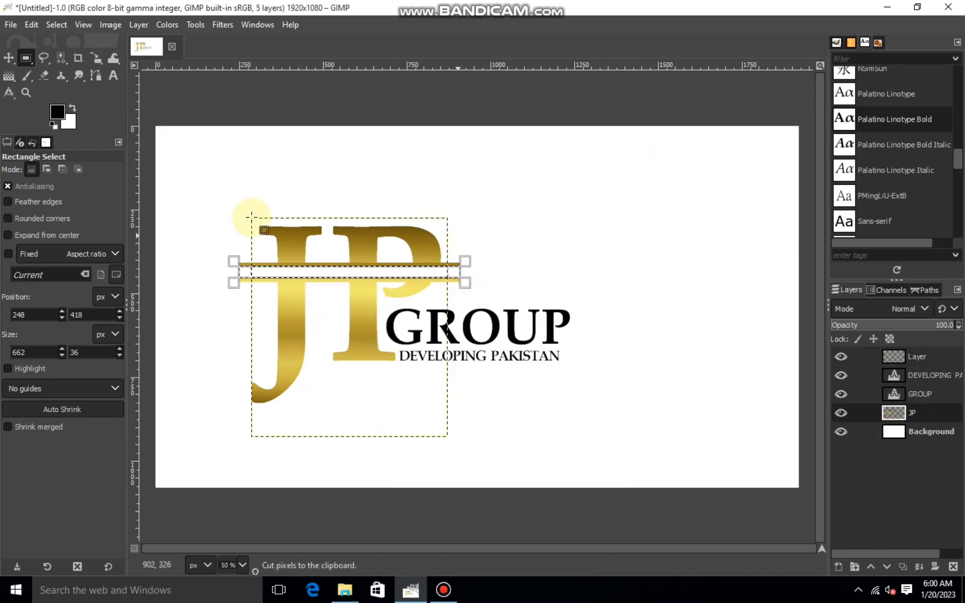
left_click(51, 26)
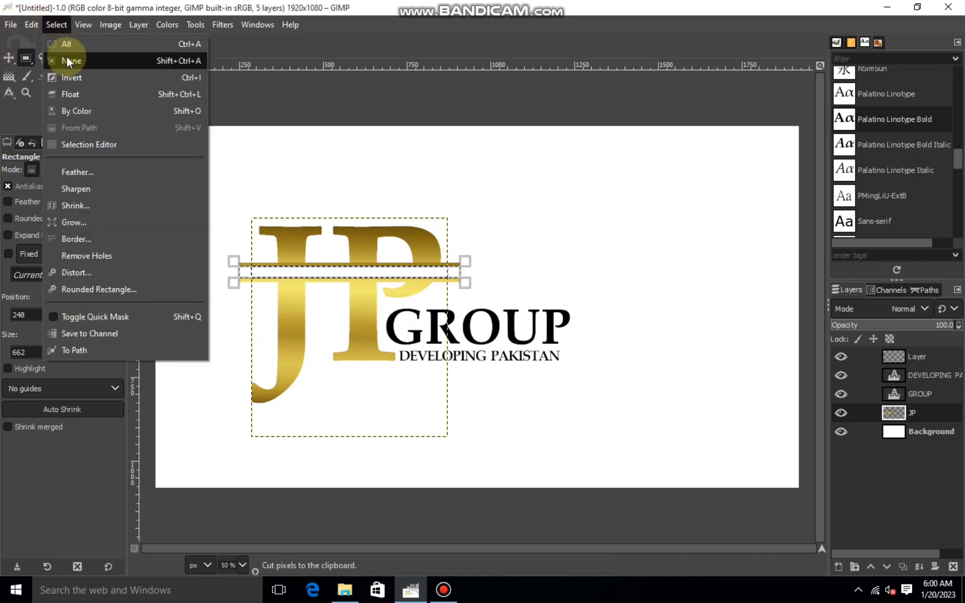
left_click(65, 56)
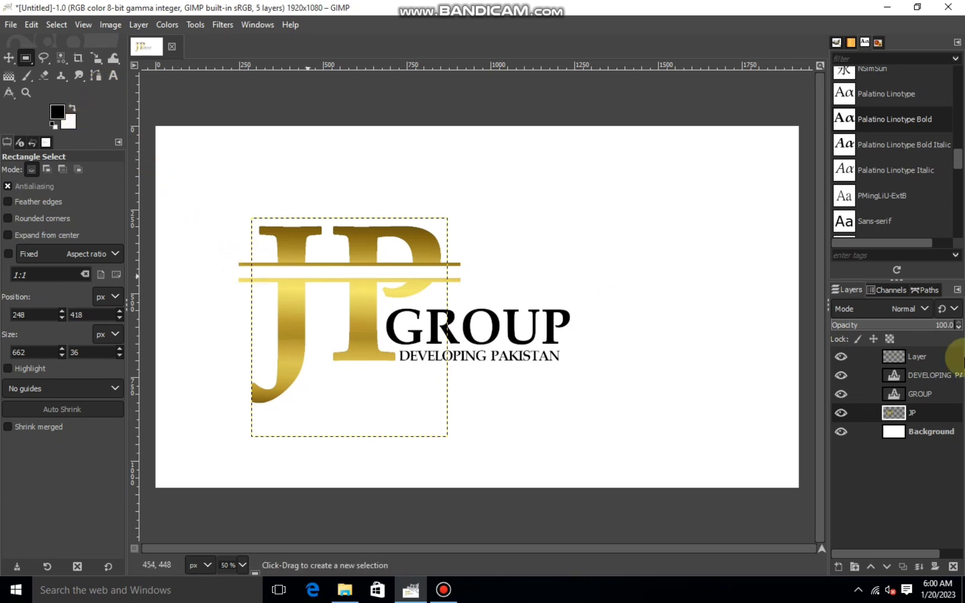
Select the black lettering on the GROUP layer by color.
left_click(918, 360)
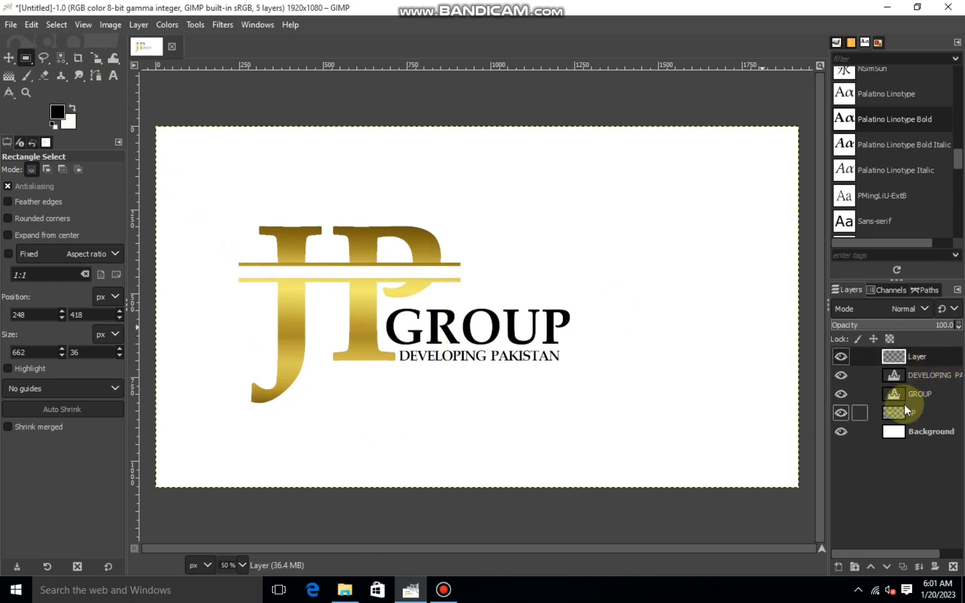
left_click(906, 381)
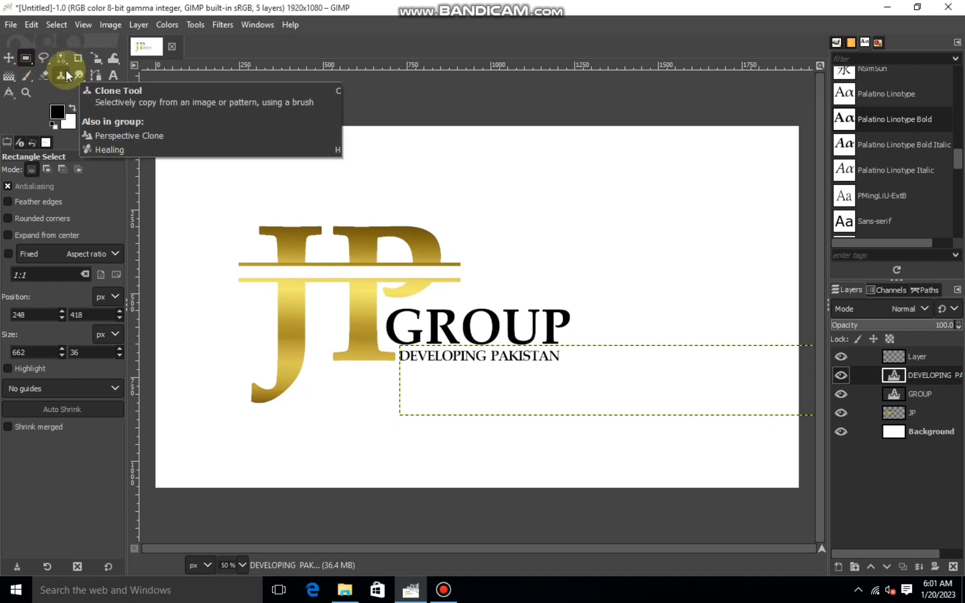
left_click(9, 75)
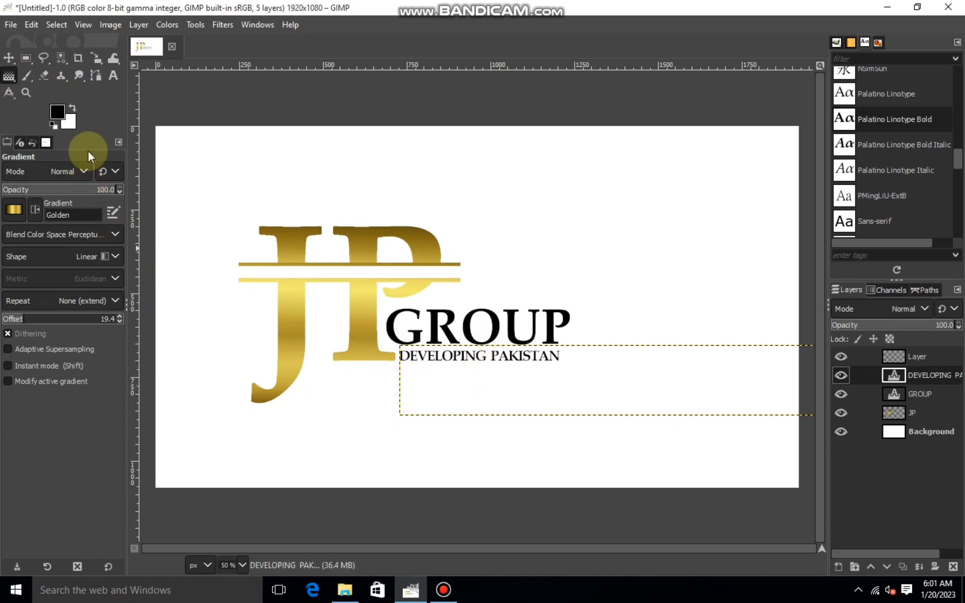
scroll(364, 220, "up", 1)
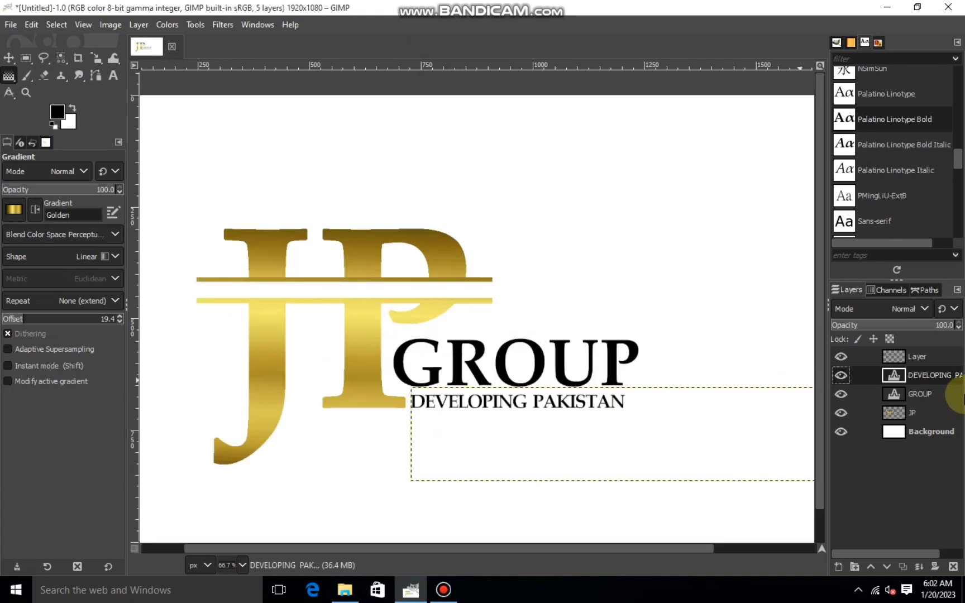
left_click(893, 393)
left_click(841, 394)
left_click(841, 394)
scroll(575, 371, "up", 1)
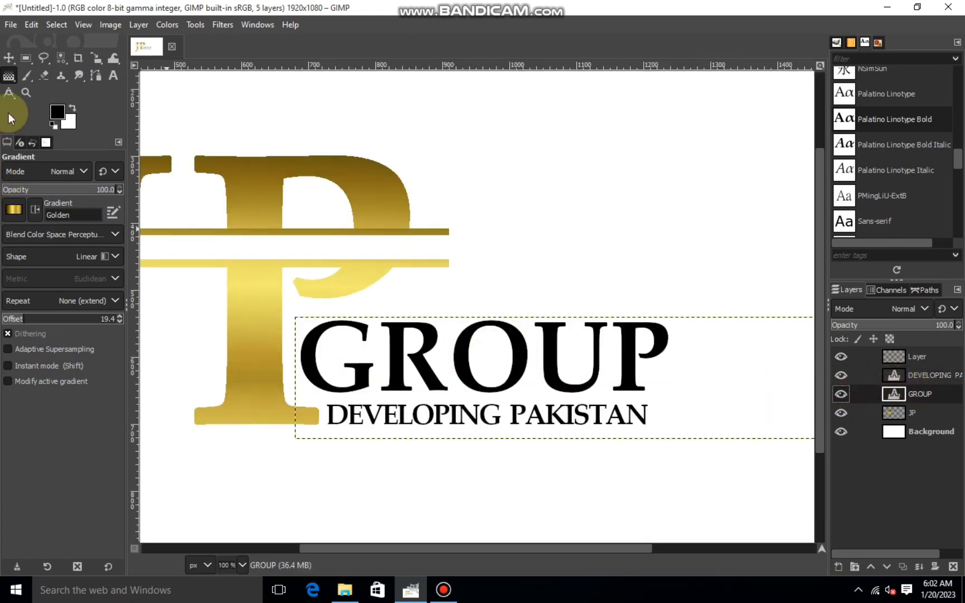
left_click(61, 58)
left_click(316, 350)
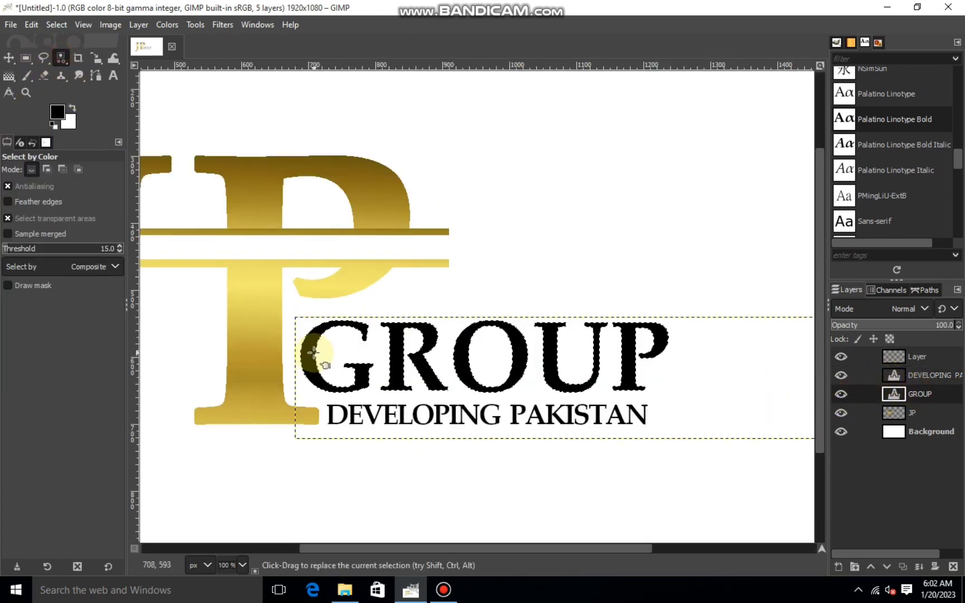
Fill the selected GROUP letters with a vertical Golden gradient from their upper edge to below the tagline, and clear the selection.
scroll(315, 351, "down", 2)
left_click(9, 75)
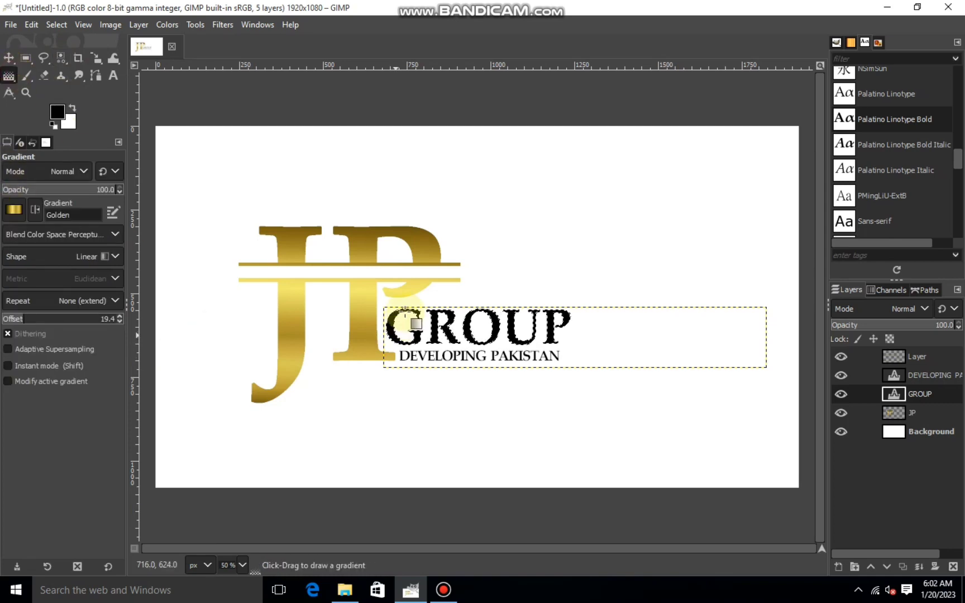
left_click_drag(469, 304, 470, 368)
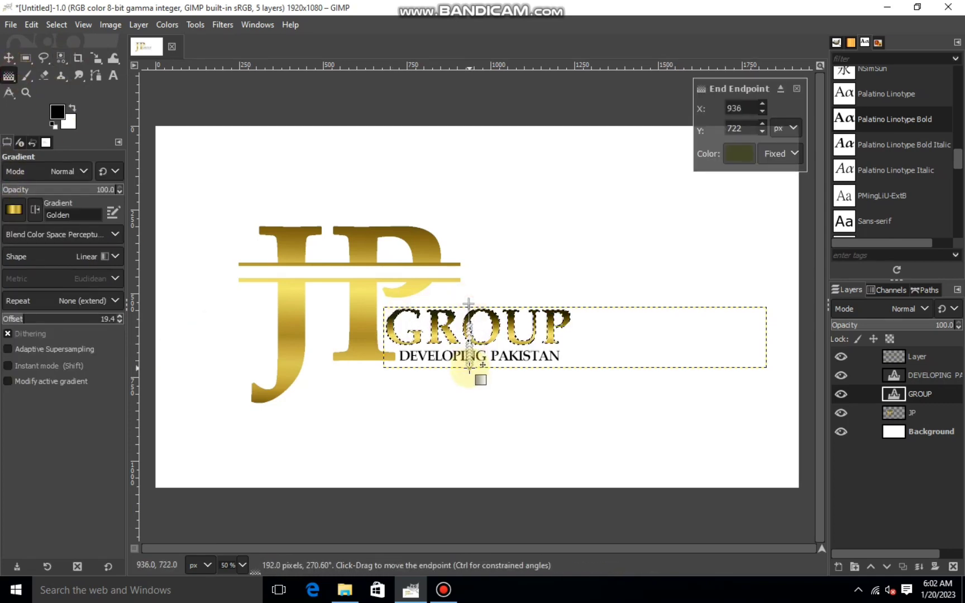
left_click(8, 57)
left_click(56, 24)
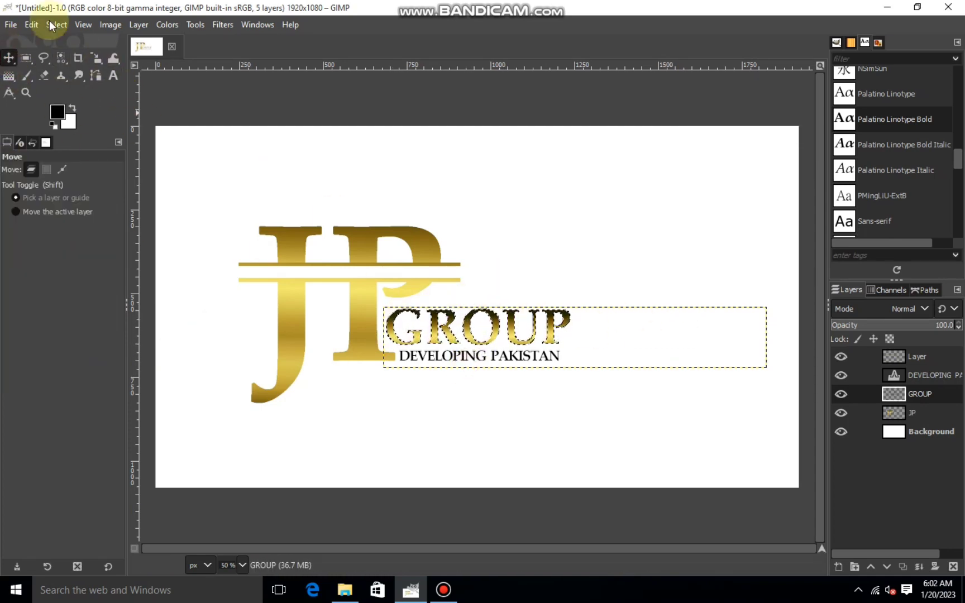
left_click(69, 60)
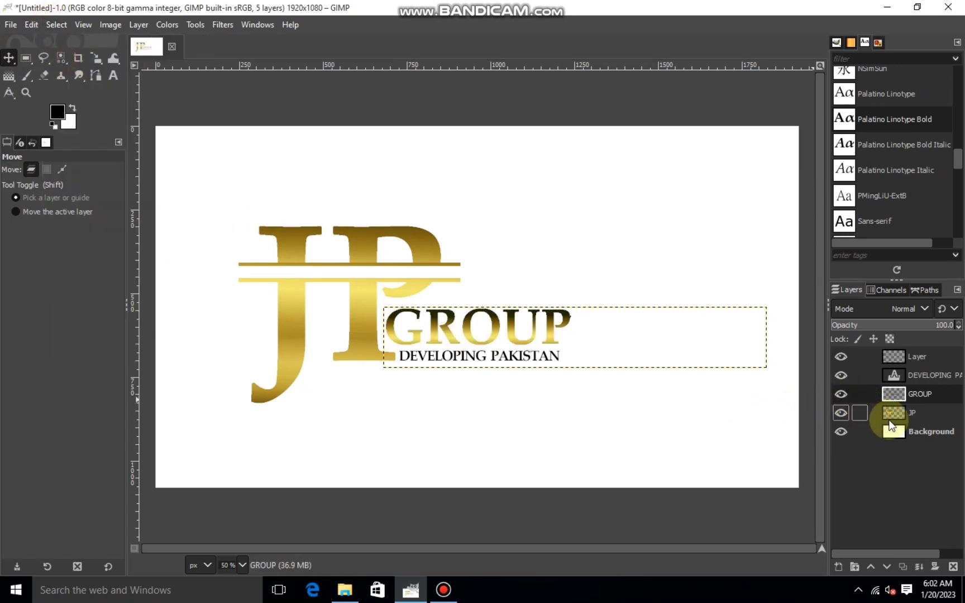
Select the black lettering on the DEVELOPING PAKISTAN layer by color.
left_click(900, 374)
key("1")
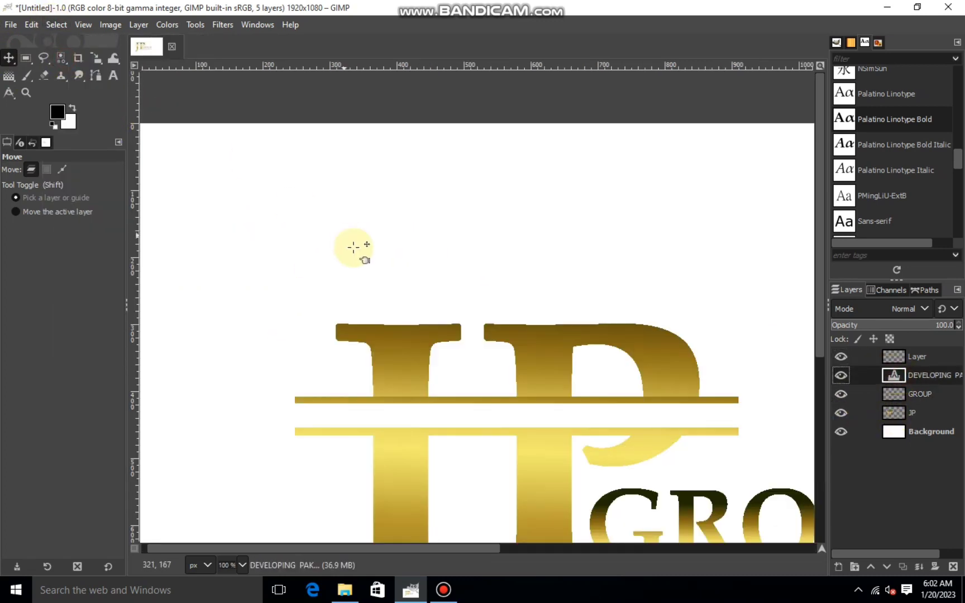
scroll(817, 345, "down", 3)
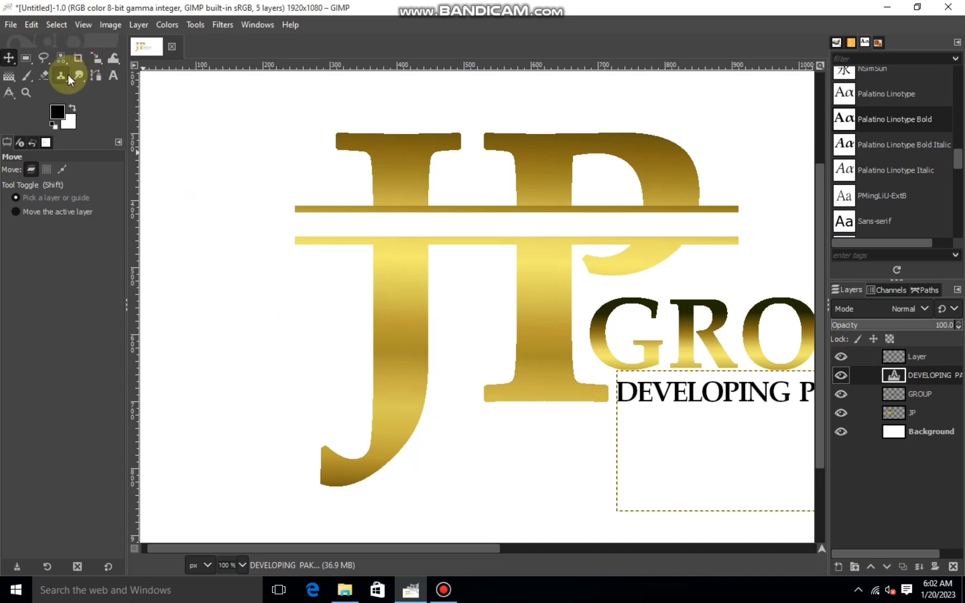
left_click(60, 57)
left_click(631, 385)
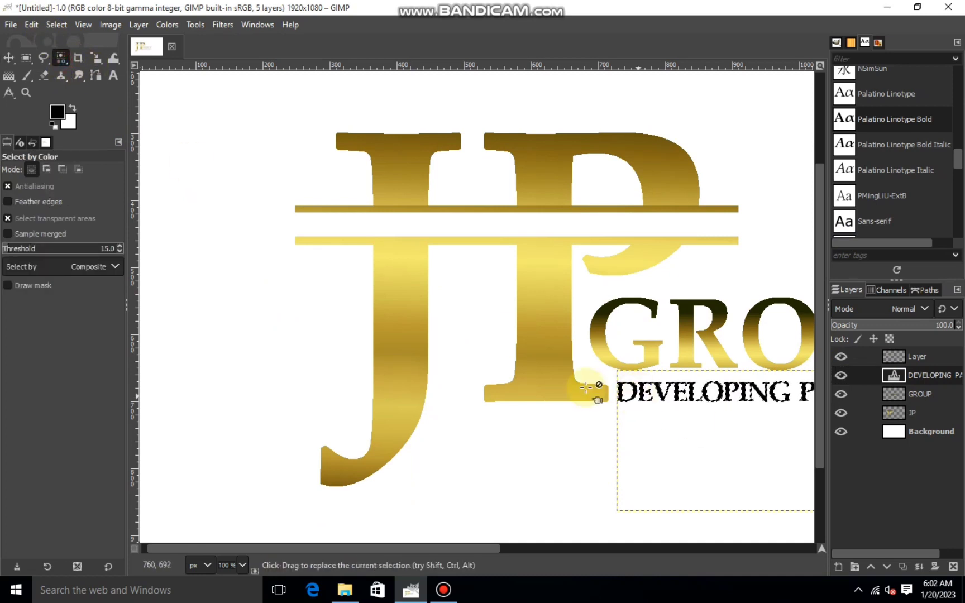
Fill the selected tagline letters with a short vertical Golden gradient ending near their upper edge, and clear the selection.
key("minus")
key("minus")
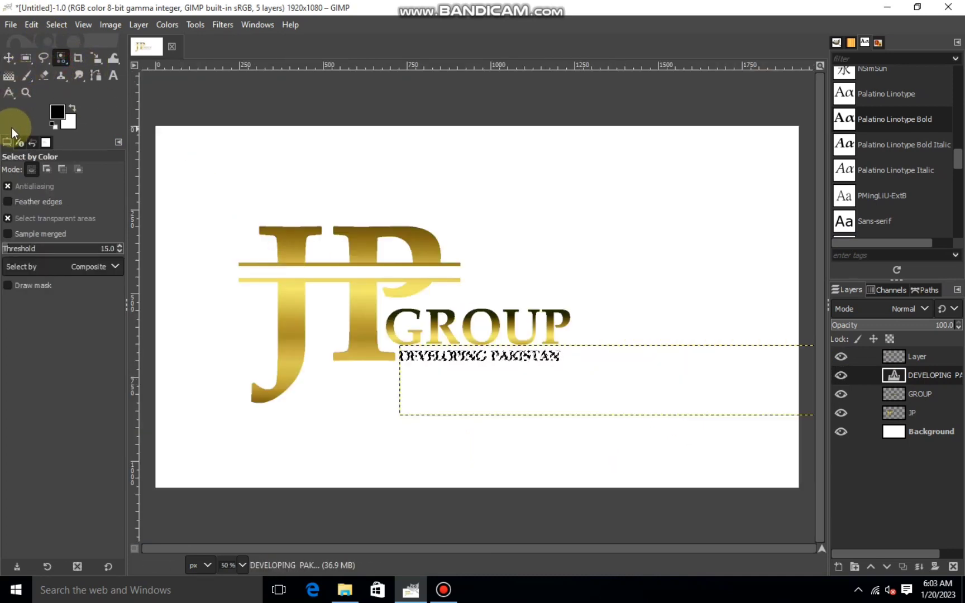
left_click(17, 78)
left_click_drag(491, 339, 493, 365)
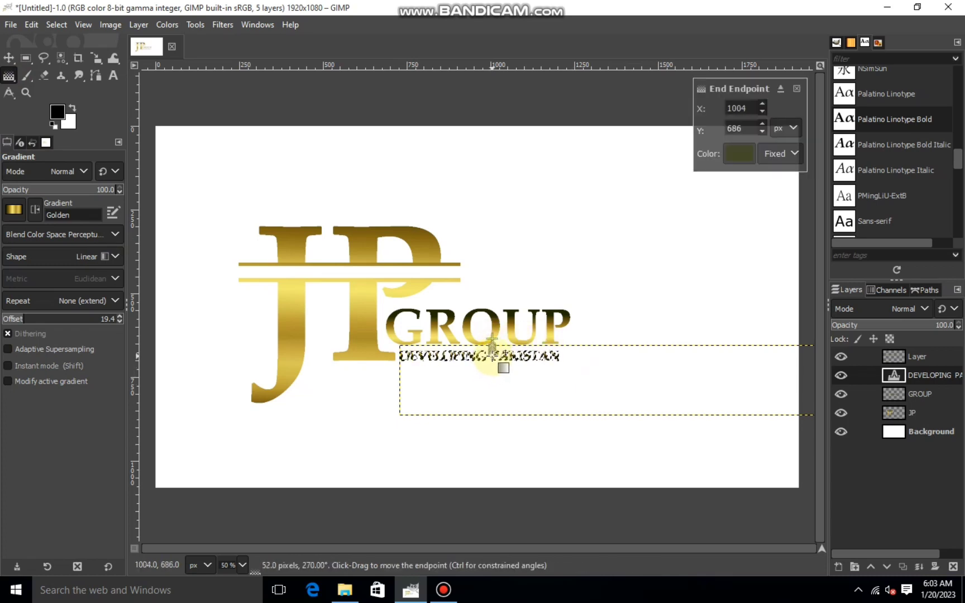
left_click_drag(491, 353, 491, 350)
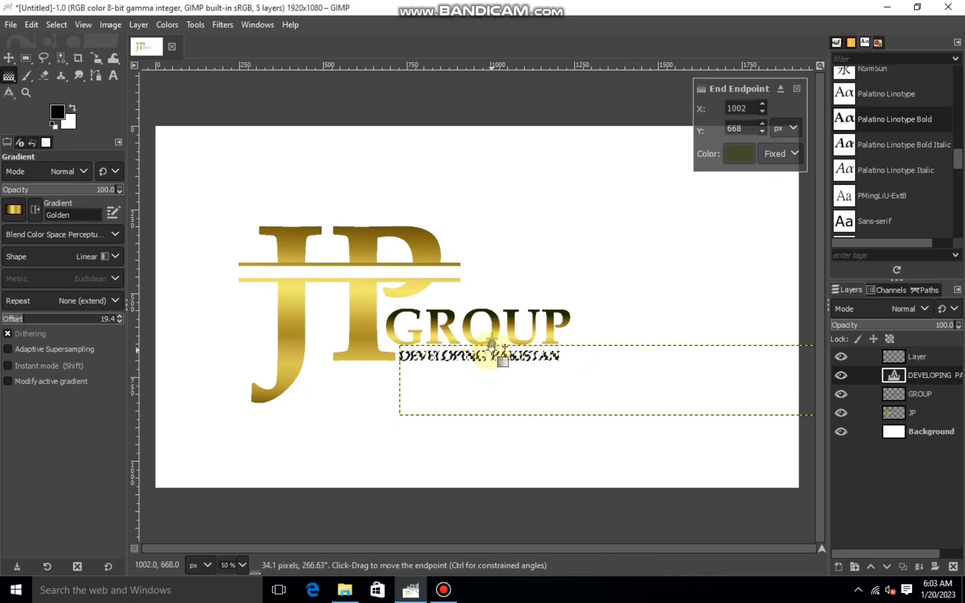
left_click(9, 58)
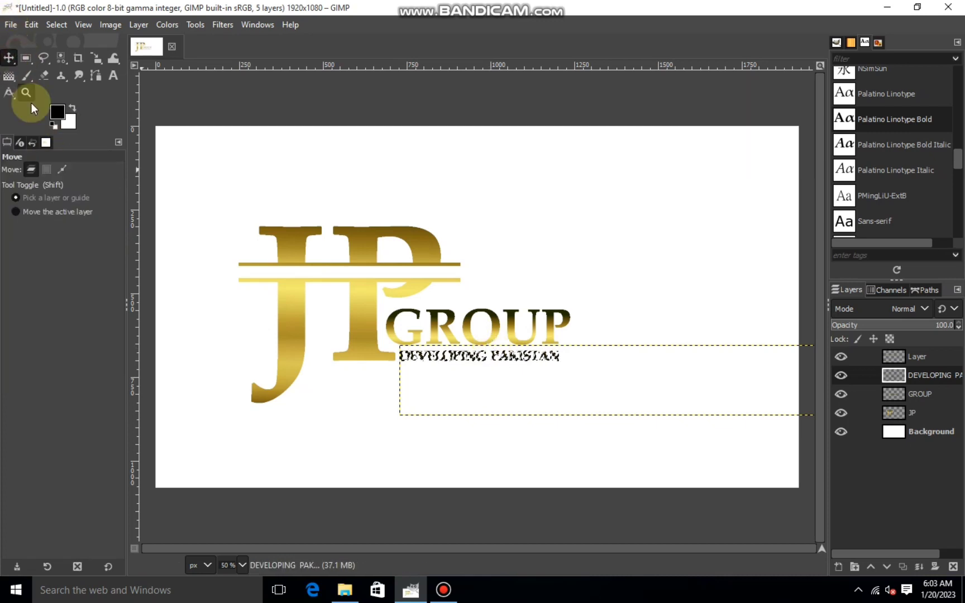
left_click(56, 24)
left_click(42, 63)
key("1")
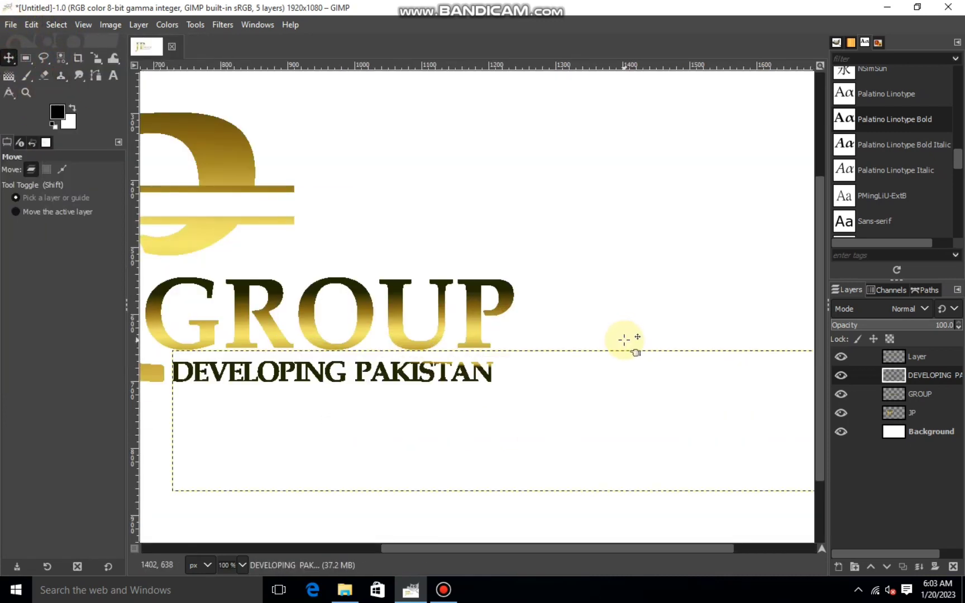
scroll(624, 339, "down", 3)
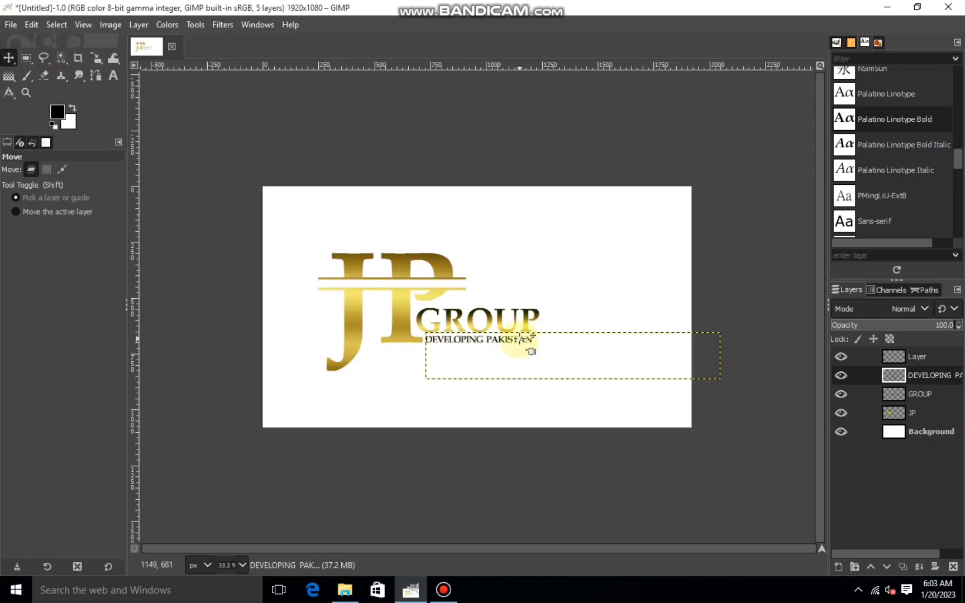
scroll(521, 340, "up", 1)
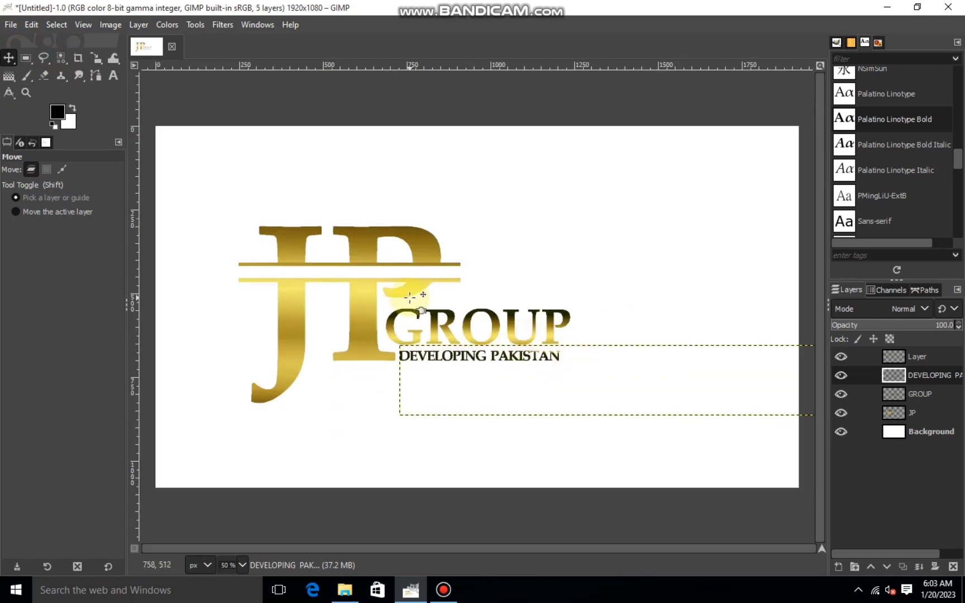
scroll(410, 296, "down", 1)
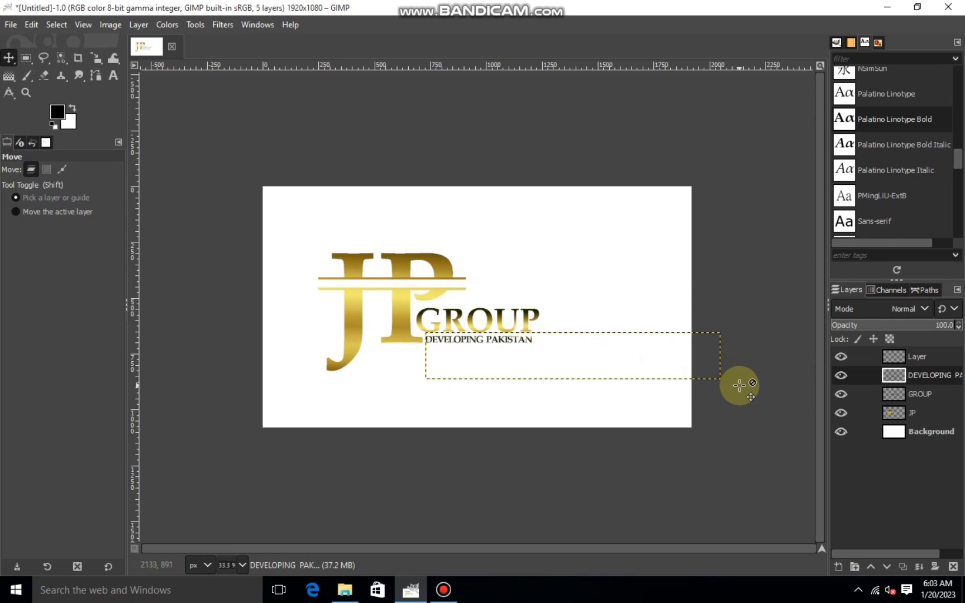
scroll(739, 386, "up", 1)
Merge the band, DEVELOPING PAKISTAN and GROUP layers down into the JP layer, and check the result by toggling its visibility.
left_click(887, 355)
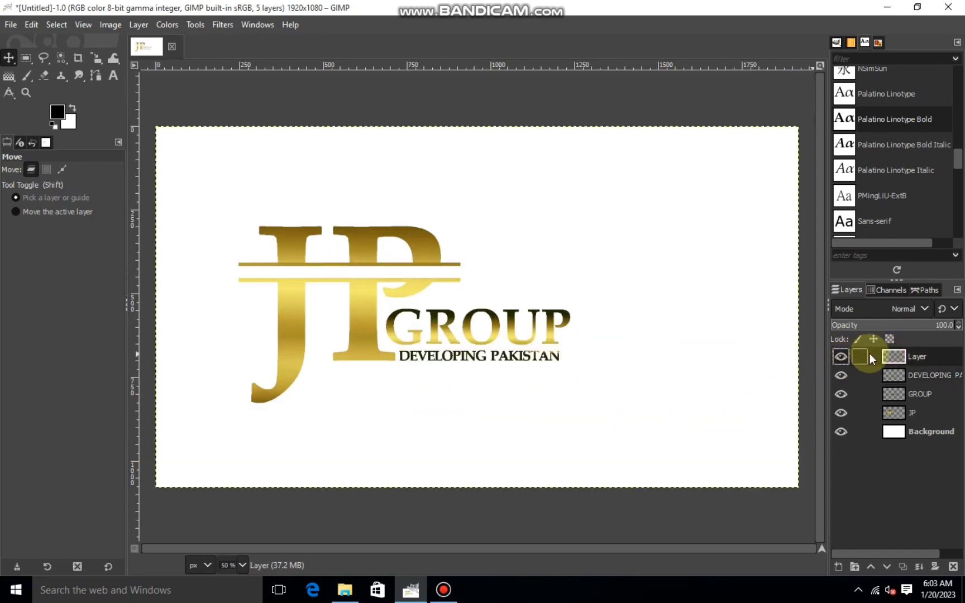
right_click(890, 356)
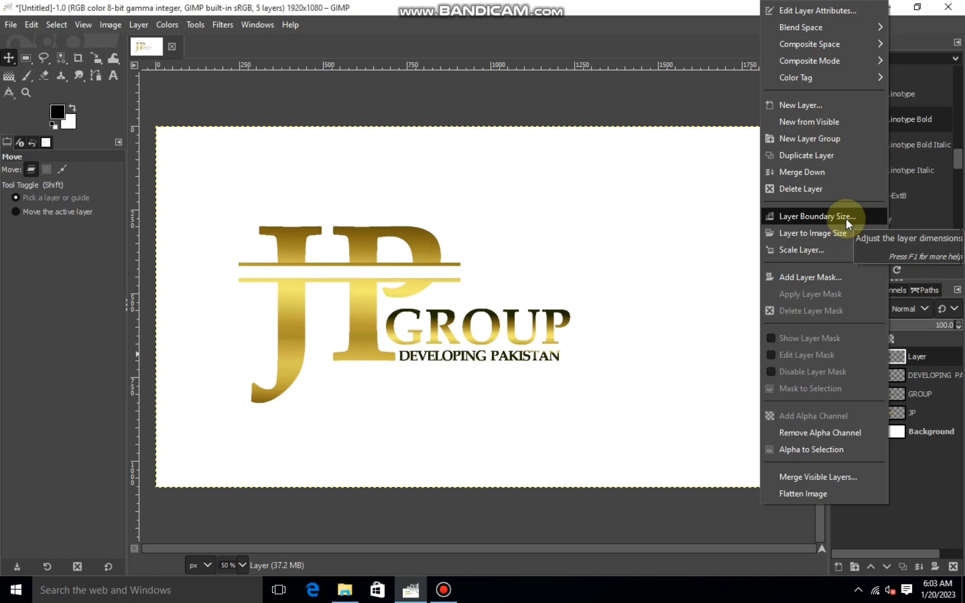
left_click(820, 189)
right_click(891, 362)
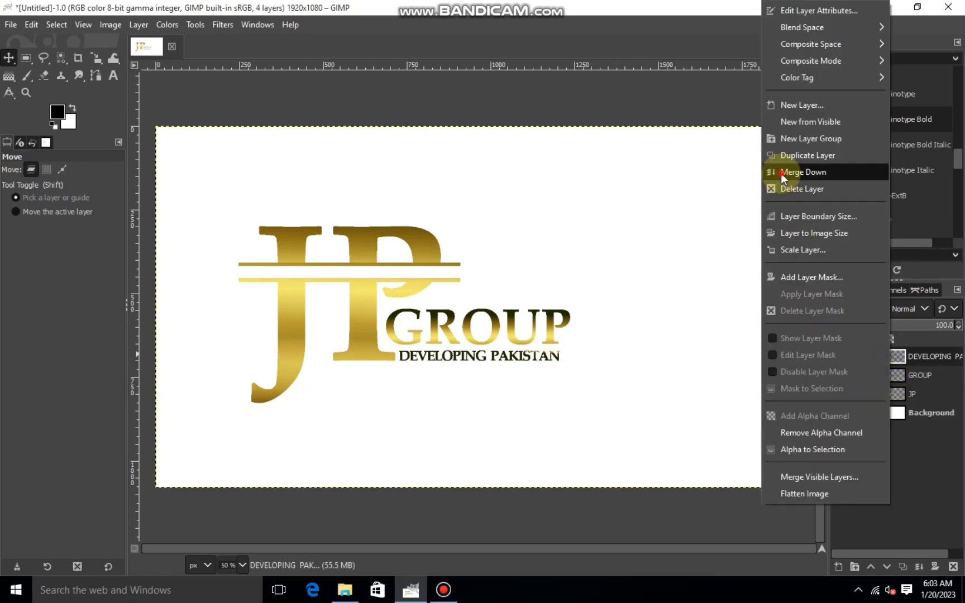
left_click(784, 172)
right_click(886, 355)
left_click(815, 172)
left_click(842, 356)
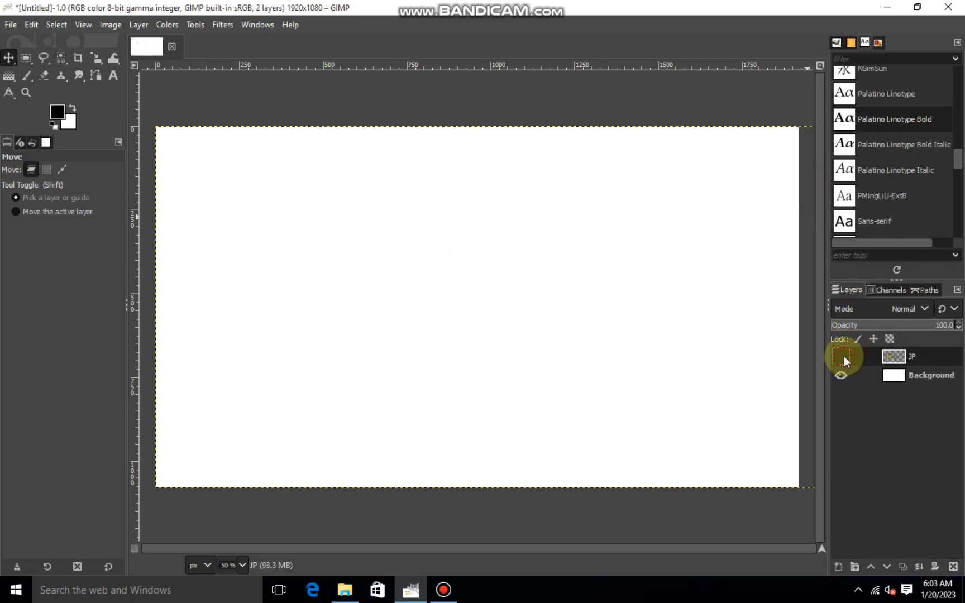
left_click(841, 356)
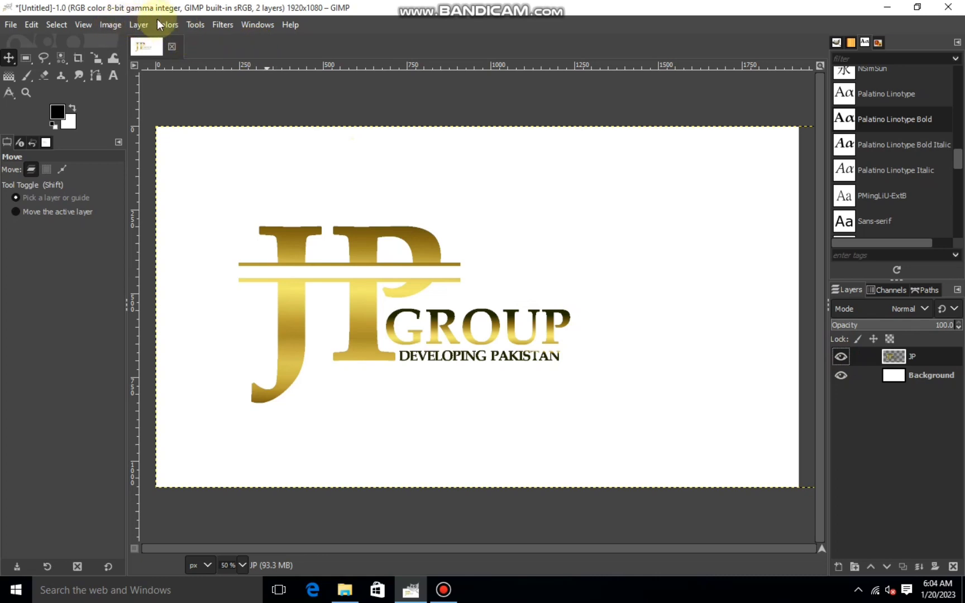
Start a Long Shadow filter on the merged JP layer with an angle of -177.66 and a length of 14.5.
left_click(221, 25)
mouse_move(252, 156)
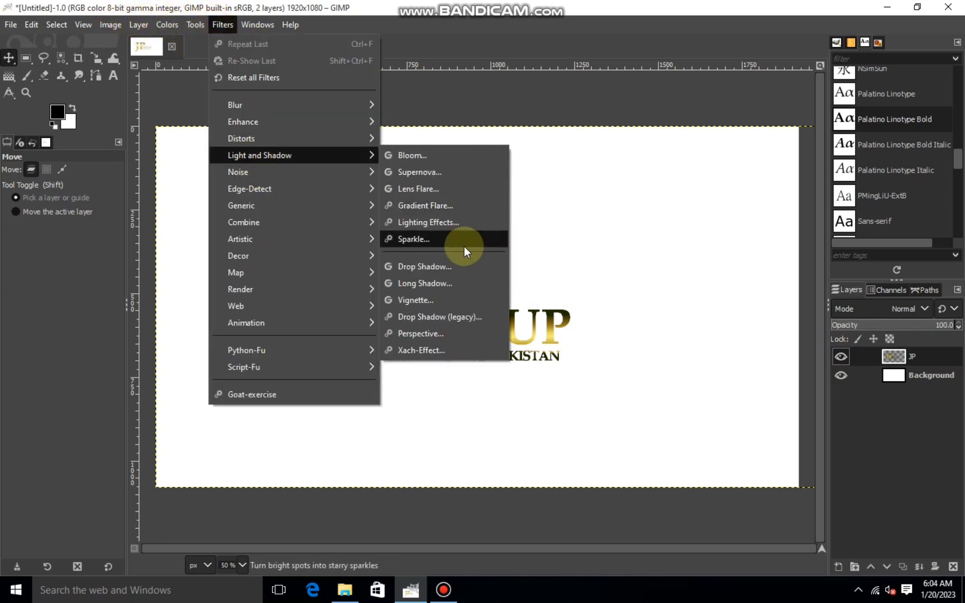
left_click(440, 284)
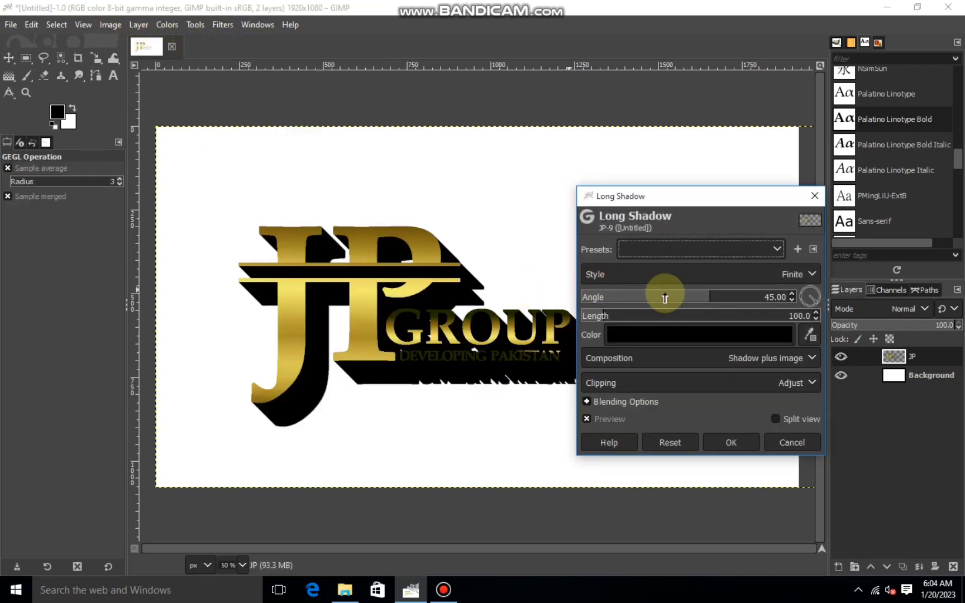
left_click_drag(686, 297, 582, 316)
left_click(621, 297)
left_click(590, 316)
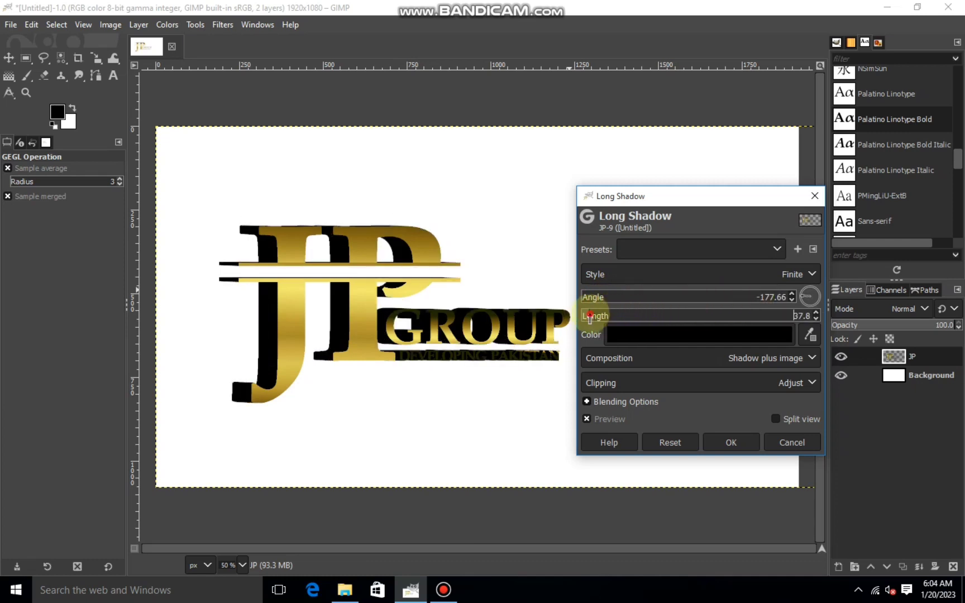
left_click(586, 318)
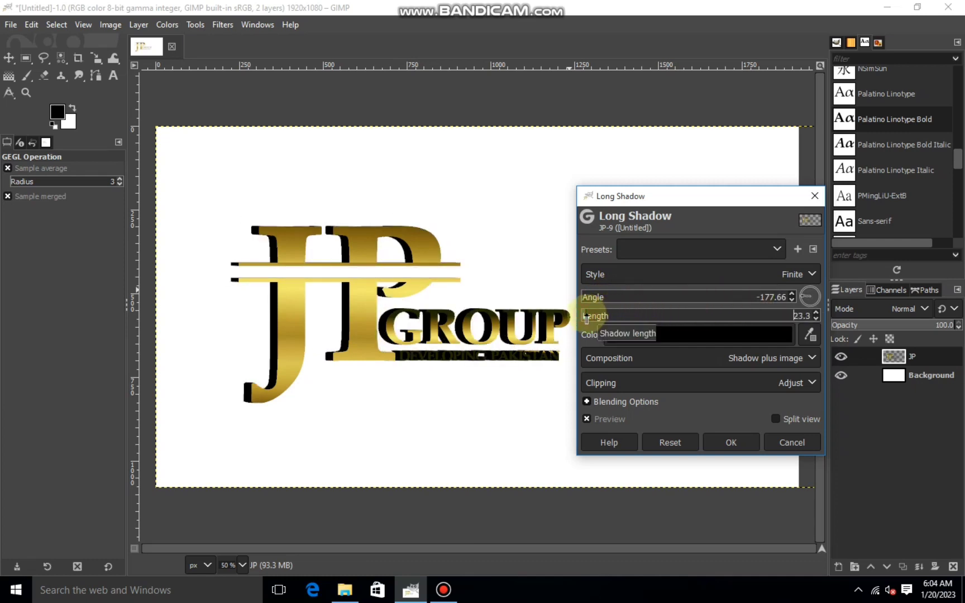
left_click(585, 318)
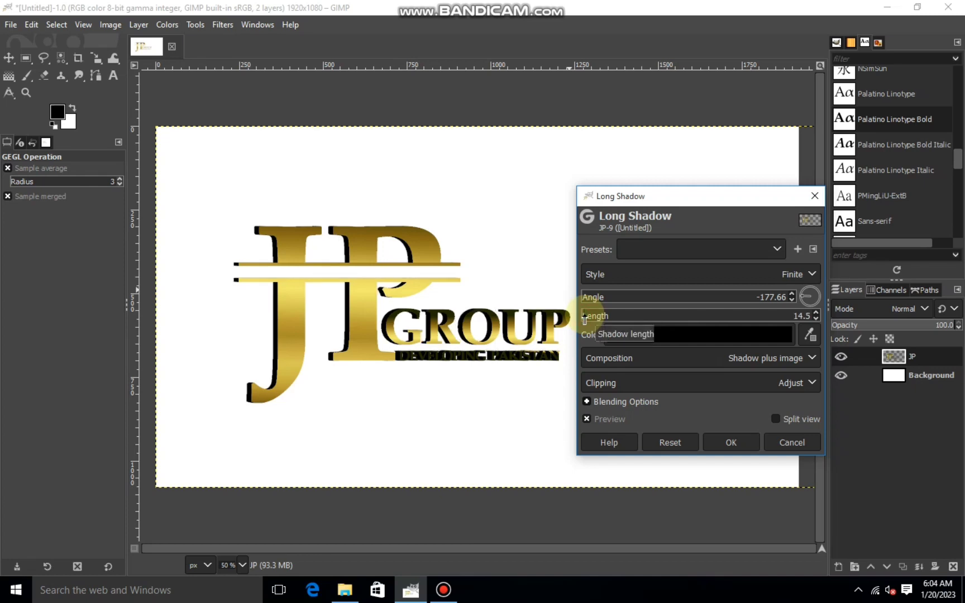
Set the long shadow's length to 9.5 and adjust its angle to about -108.70.
left_click(600, 298)
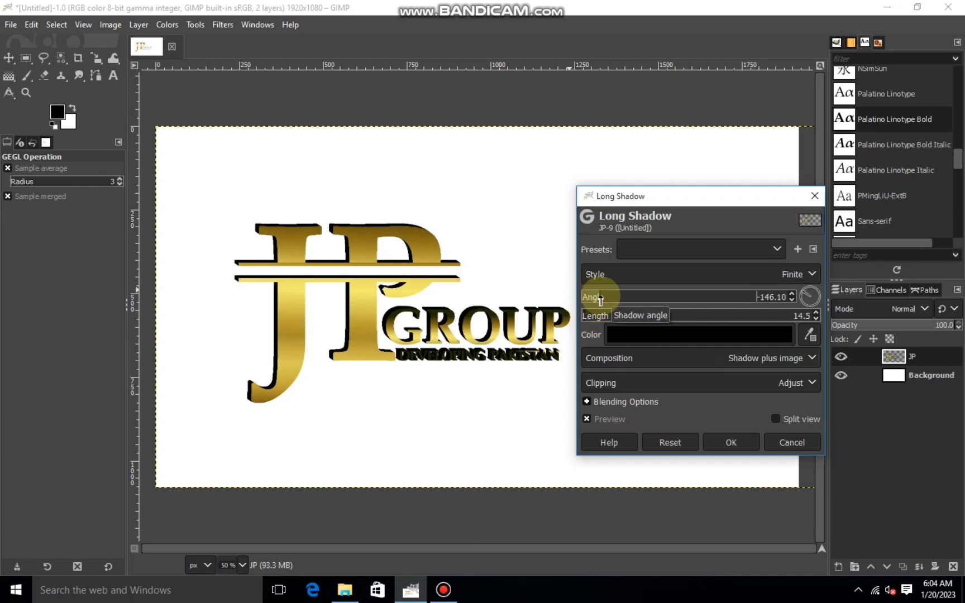
left_click_drag(600, 300, 615, 301)
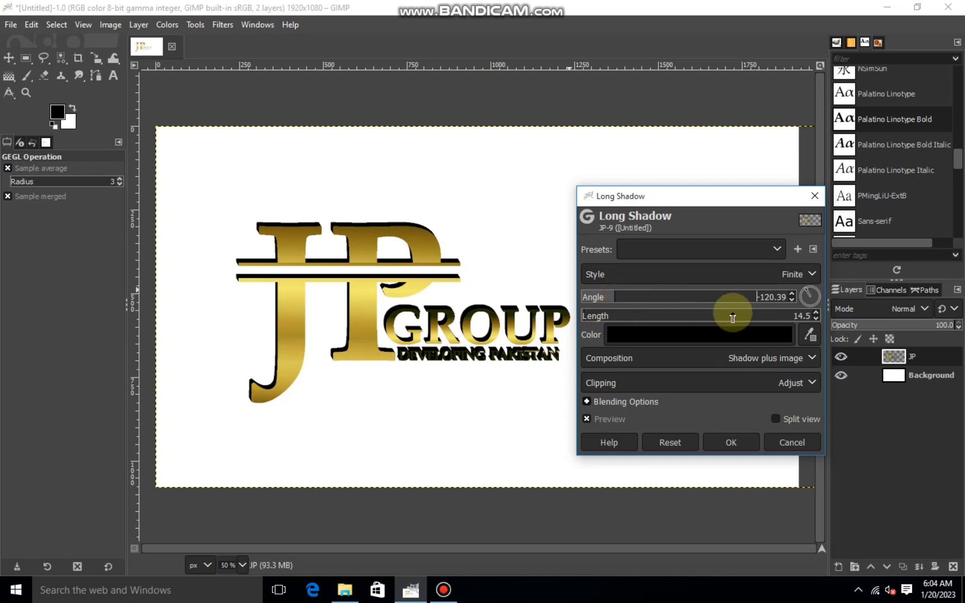
left_click(815, 320)
left_click(816, 319)
left_click(816, 321)
left_click(816, 320)
left_click(816, 321)
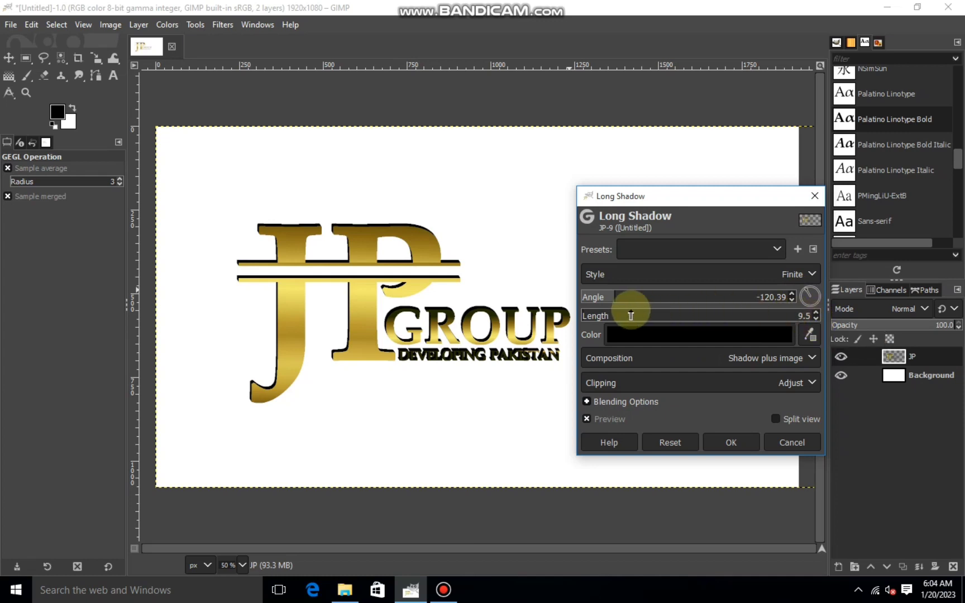
left_click(631, 297)
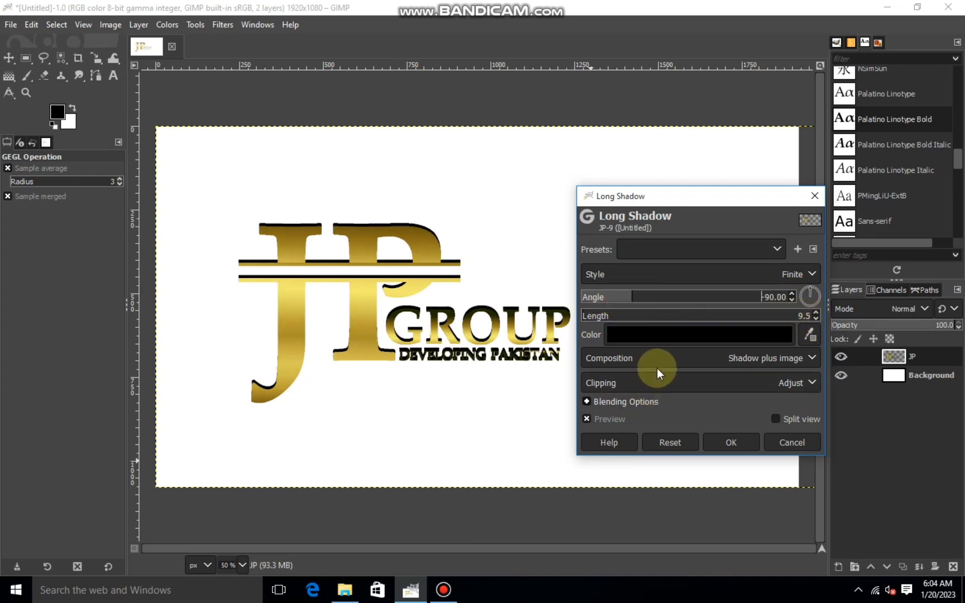
left_click(622, 297)
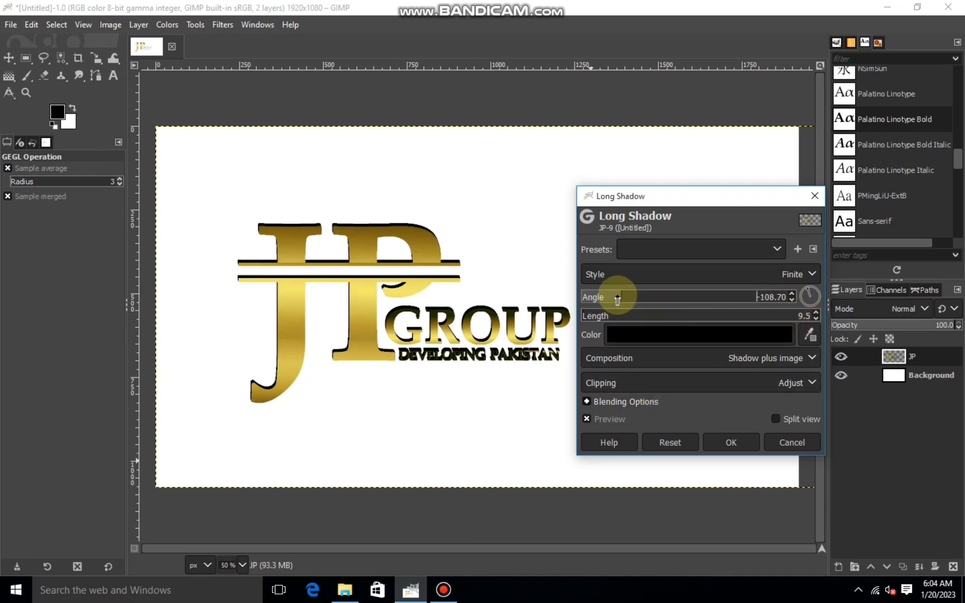
Change the long shadow's color from black to the dark grey 535151.
left_click(748, 333)
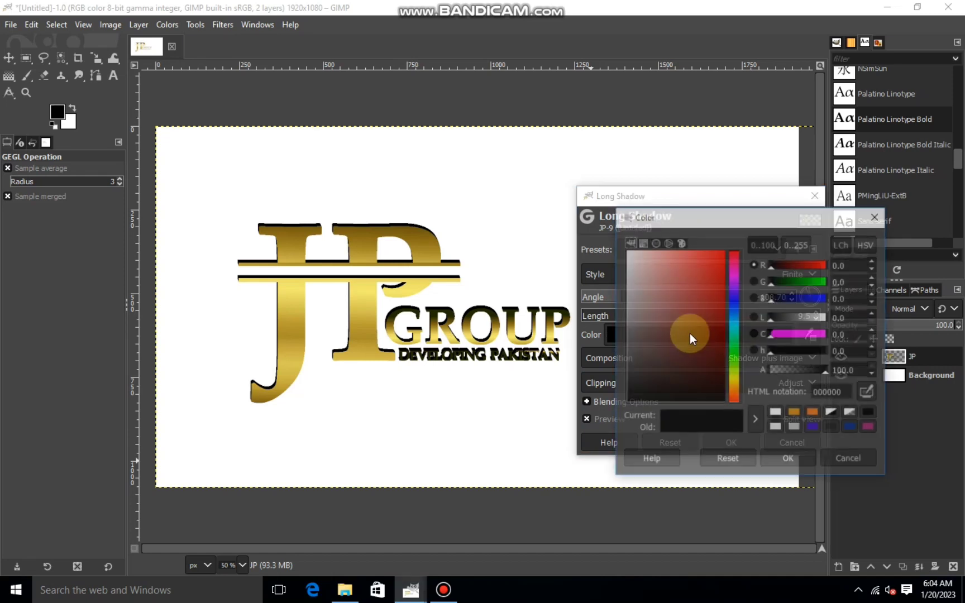
left_click_drag(689, 333, 619, 346)
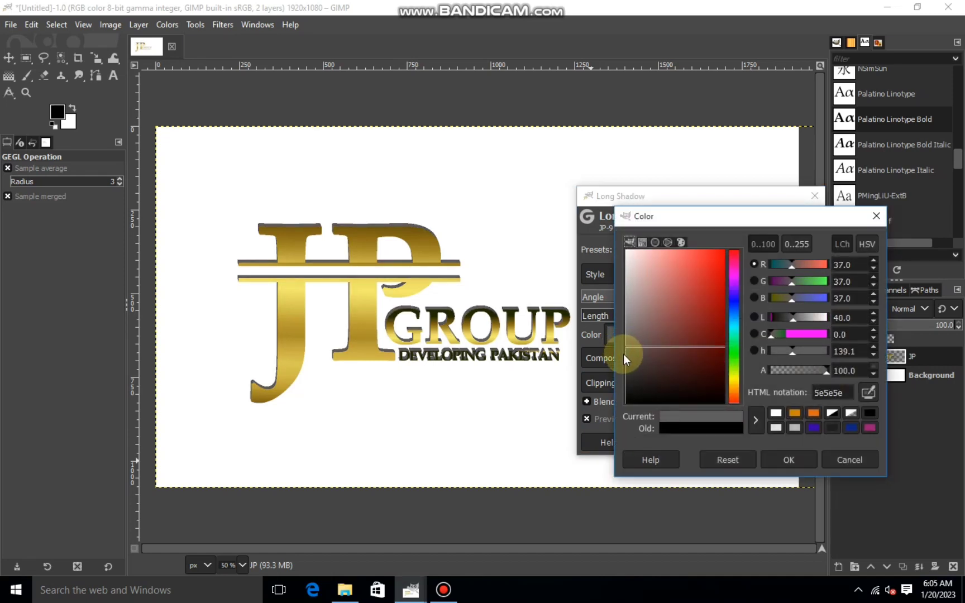
left_click(627, 351)
left_click(789, 452)
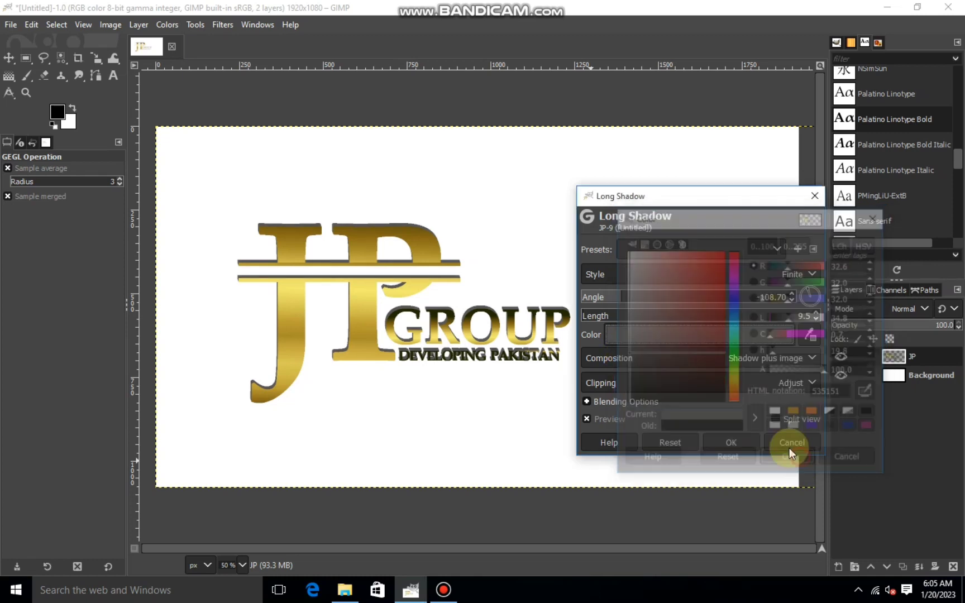
Set the long shadow's angle to about -157.79 and apply the filter to the JP layer.
left_click_drag(618, 294, 595, 302)
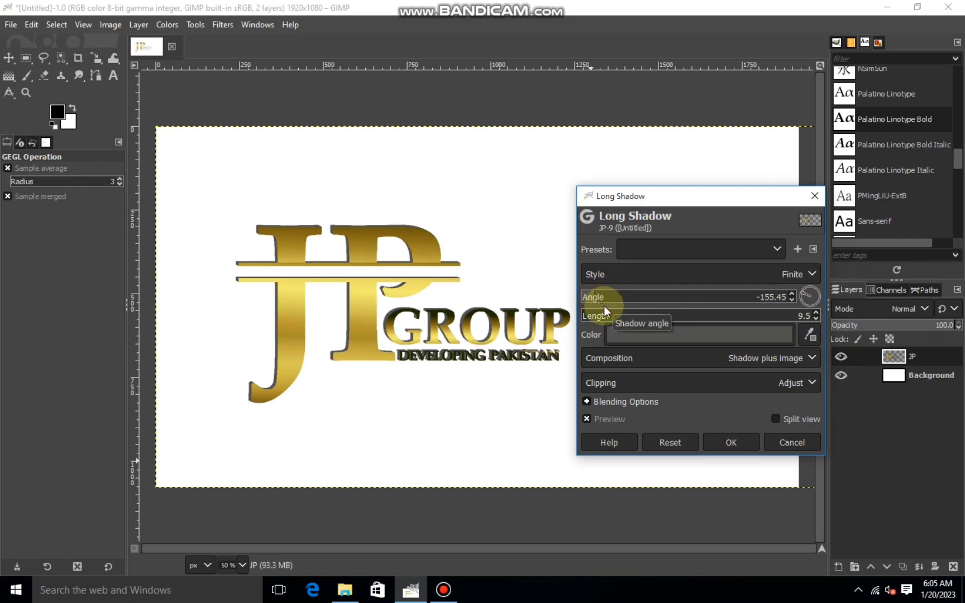
mouse_move(591, 303)
left_mouse_down()
mouse_move(603, 302)
mouse_move(593, 302)
left_mouse_up()
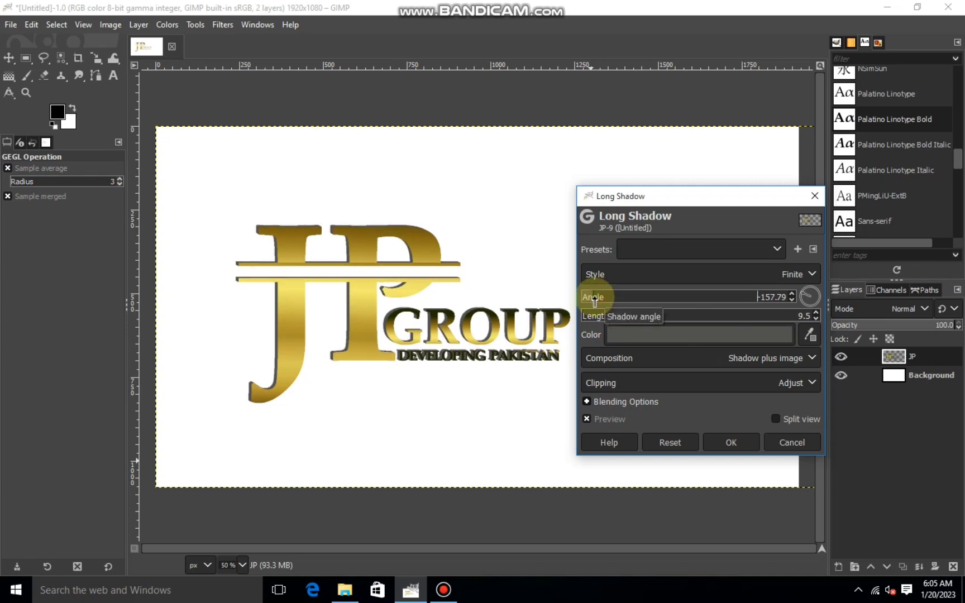
left_click(730, 442)
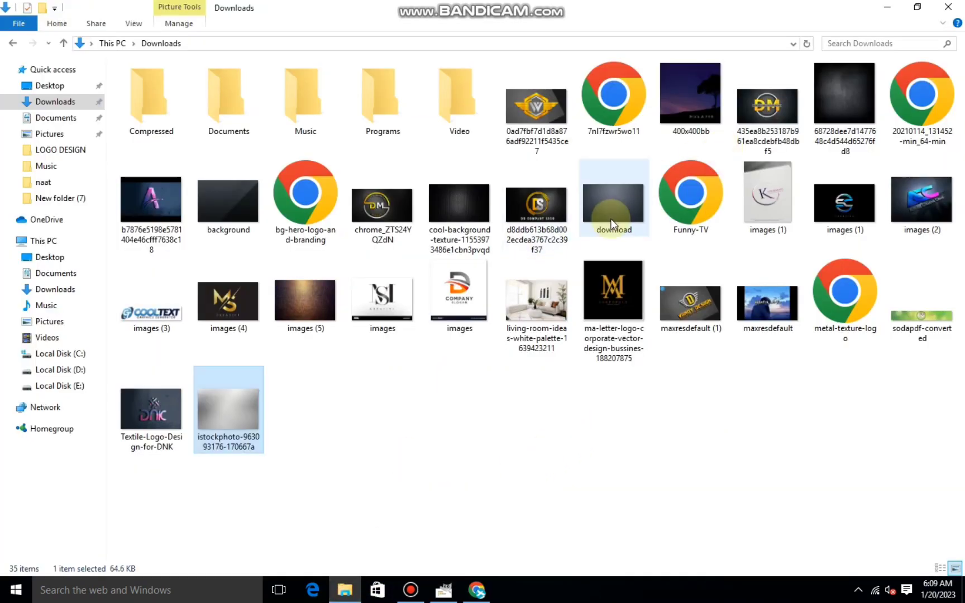
left_click_drag(345, 461, 424, 410)
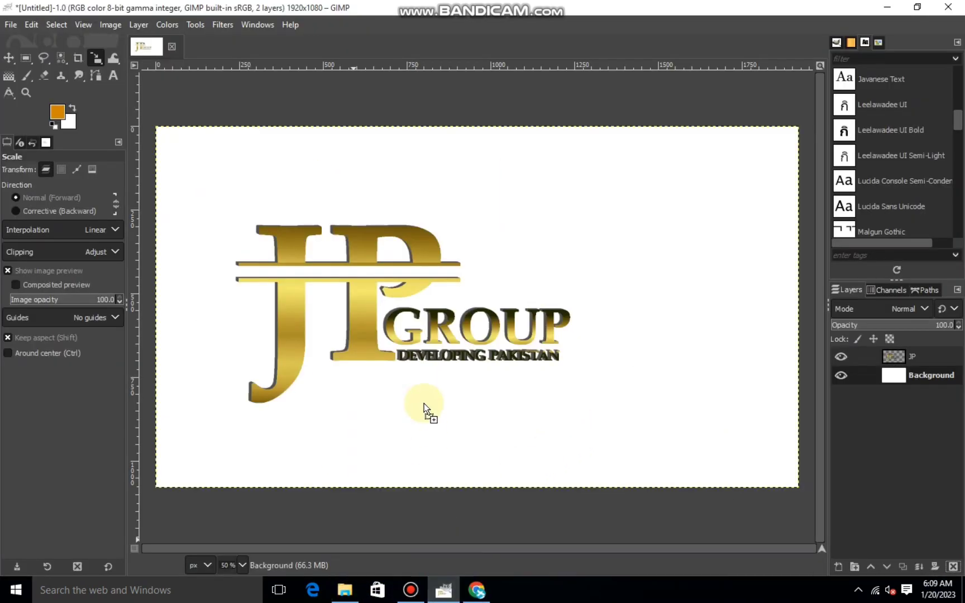
left_click(301, 240)
left_click(410, 270)
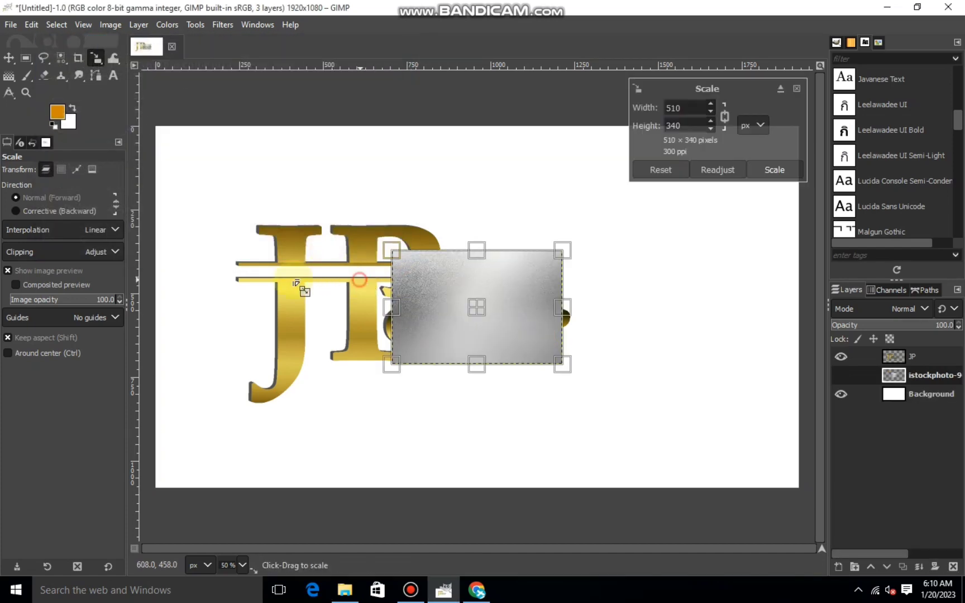
left_click_drag(292, 277, 47, 275)
left_click_drag(420, 326, 743, 409)
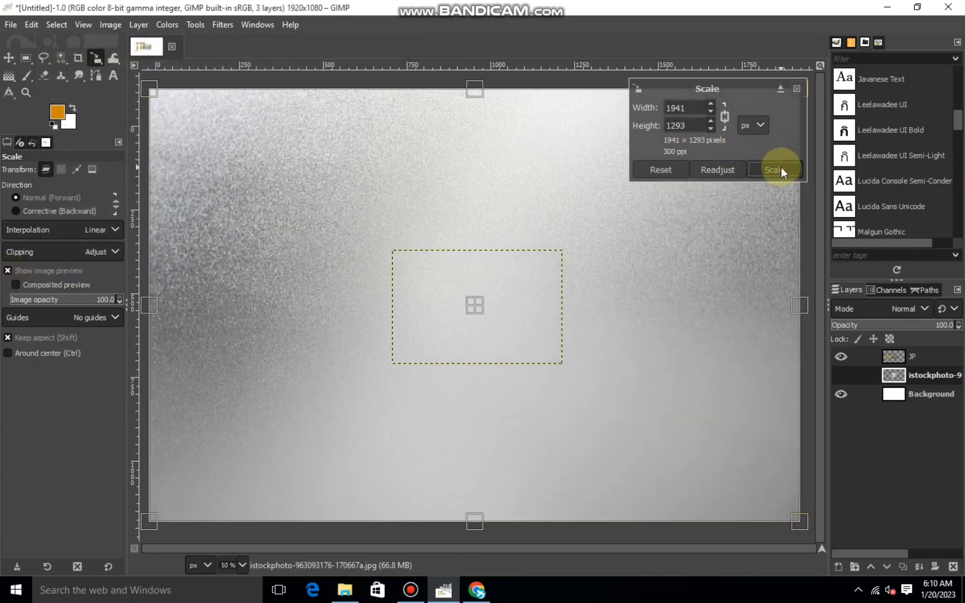
left_click(777, 166)
Shift the JP logo layer right toward the canvas centre with the Scale tool, keeping its size at 2060 × 1087 px.
left_click(898, 356)
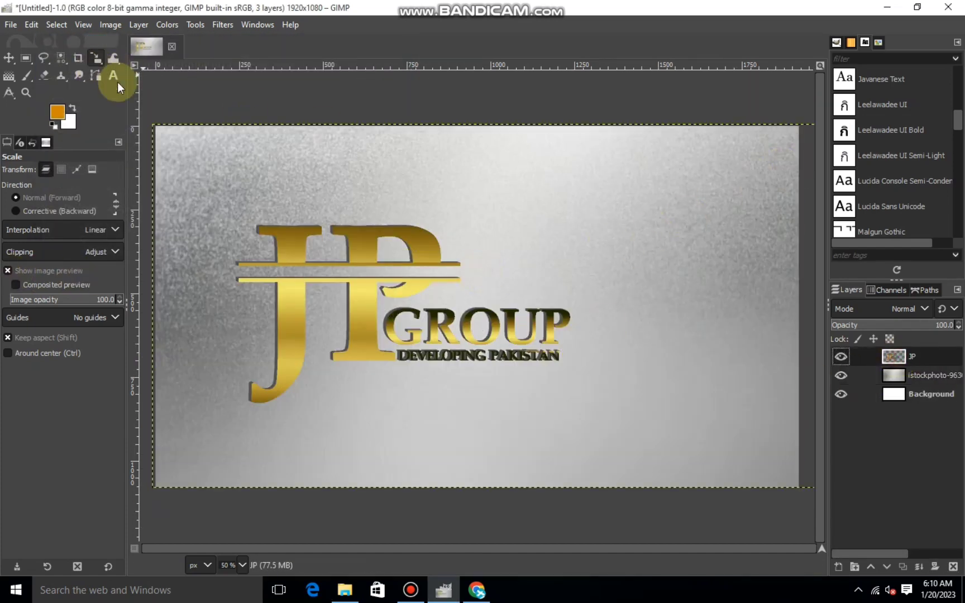
left_click(504, 294)
left_click_drag(505, 308, 545, 306)
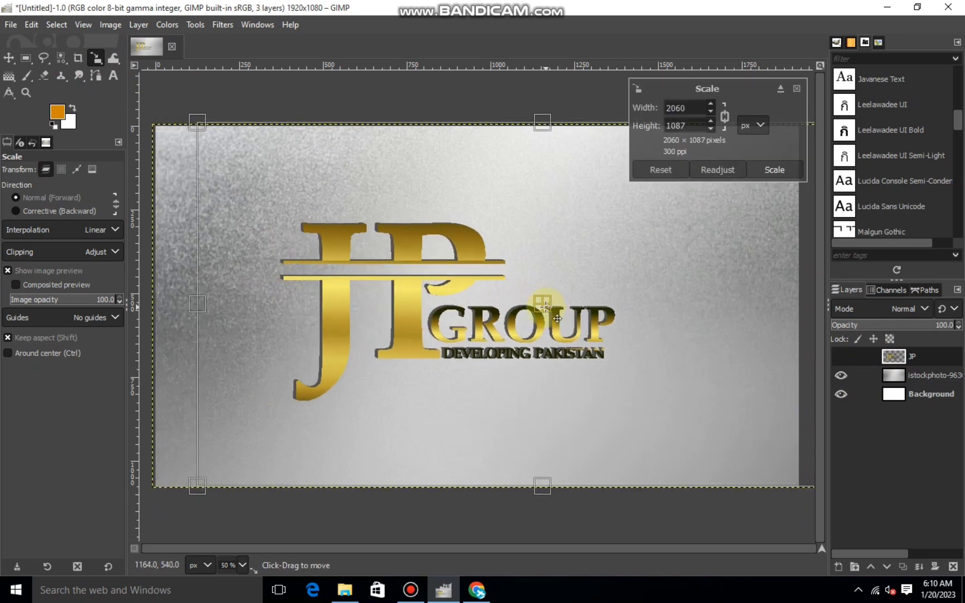
left_click(769, 166)
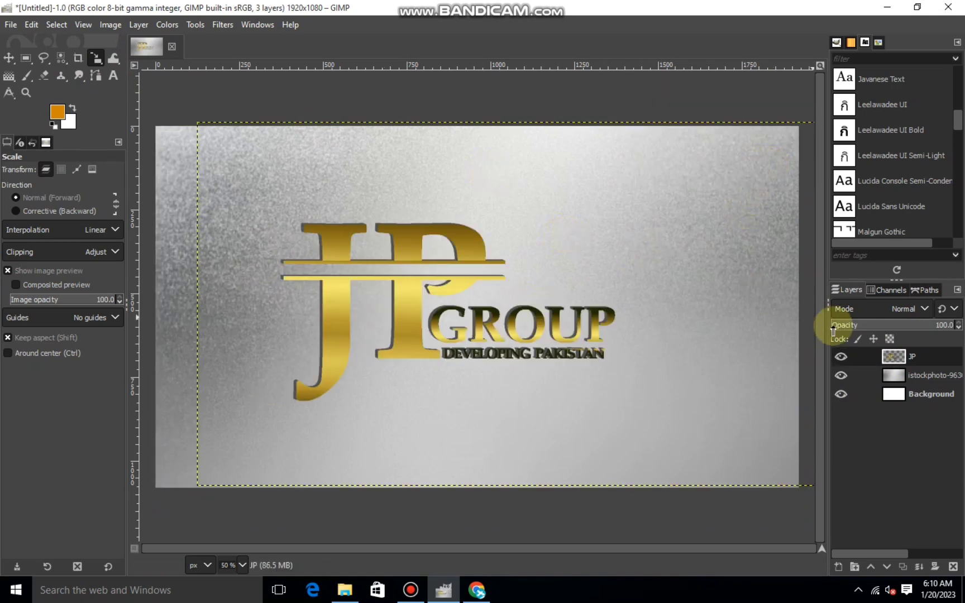